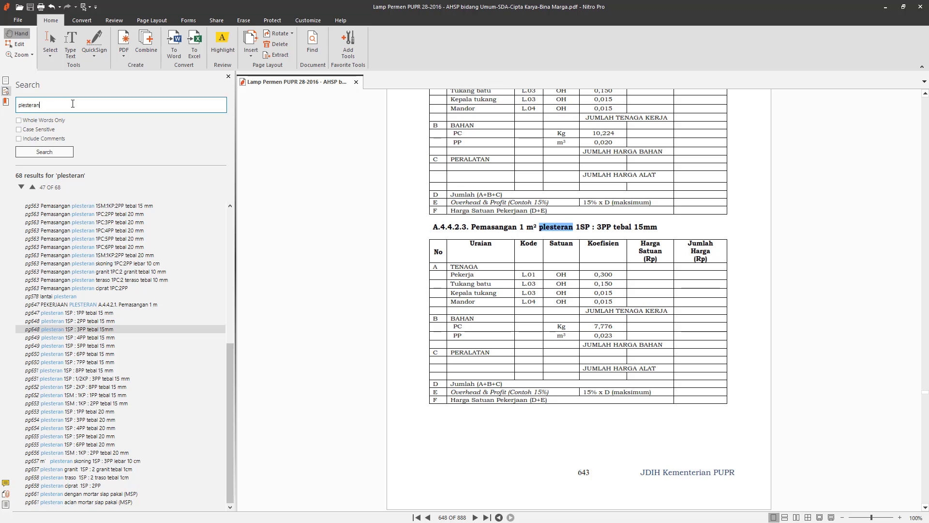
# Search the document for 'batu bata', open the page 761 result and look through the analyses on the following pages.
pyautogui.hotkey('ctrl', 'f')
pyautogui.write('batu bata')
pyautogui.press('Return')
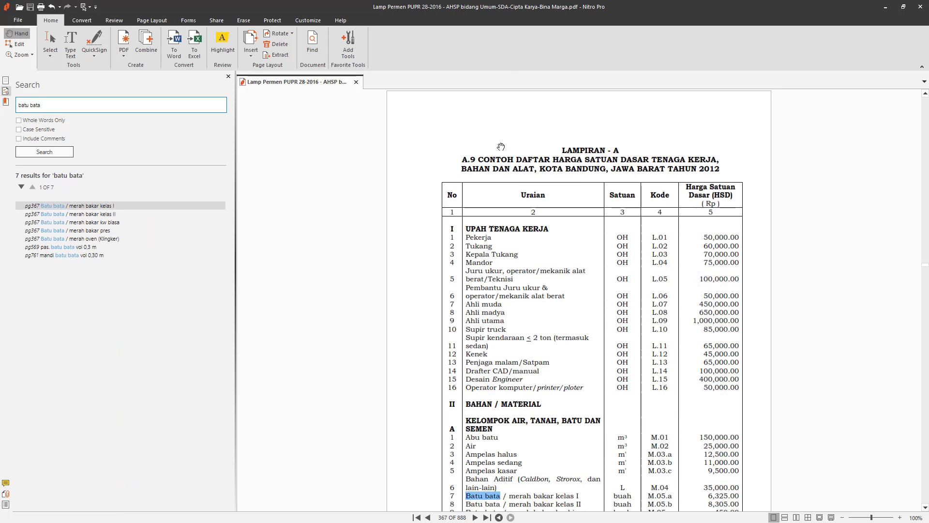
pyautogui.click(101, 256)
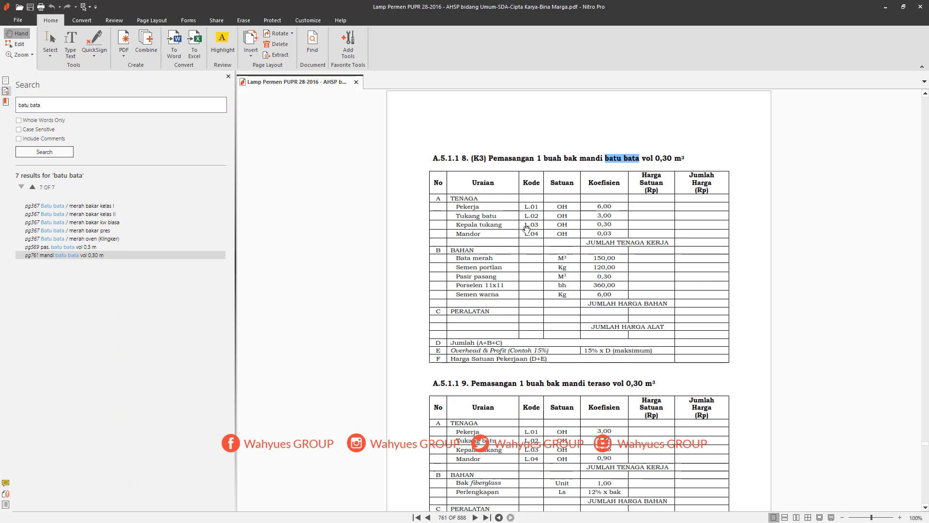
pyautogui.scroll(-10, 526, 229)
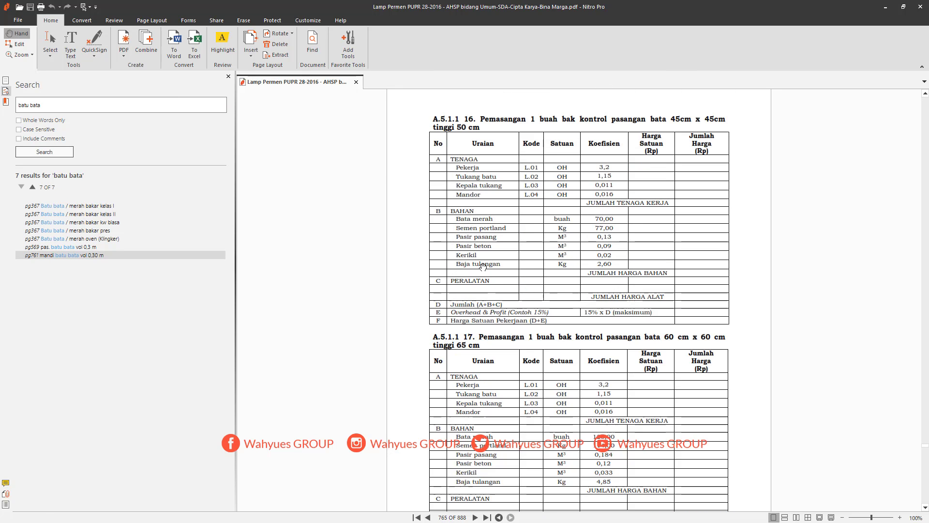
pyautogui.scroll(-5, 483, 266)
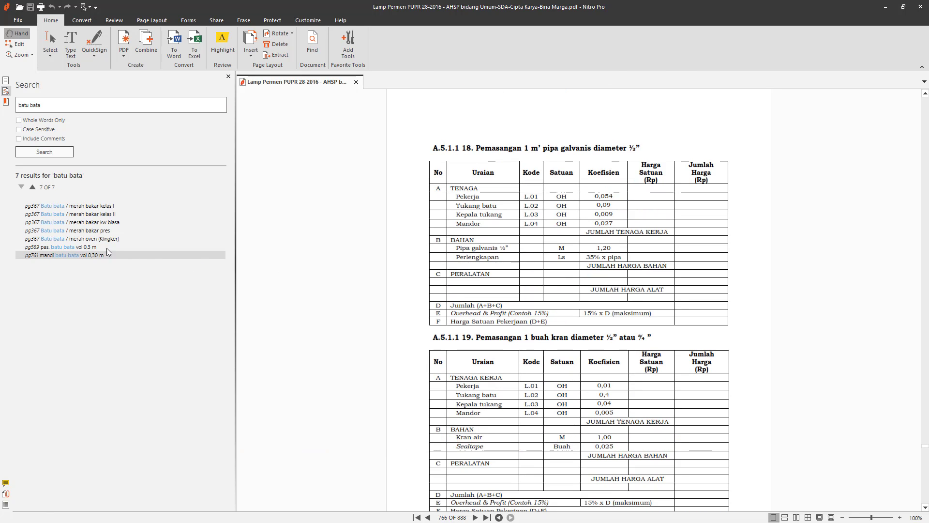
pyautogui.scroll(-12, 351, 328)
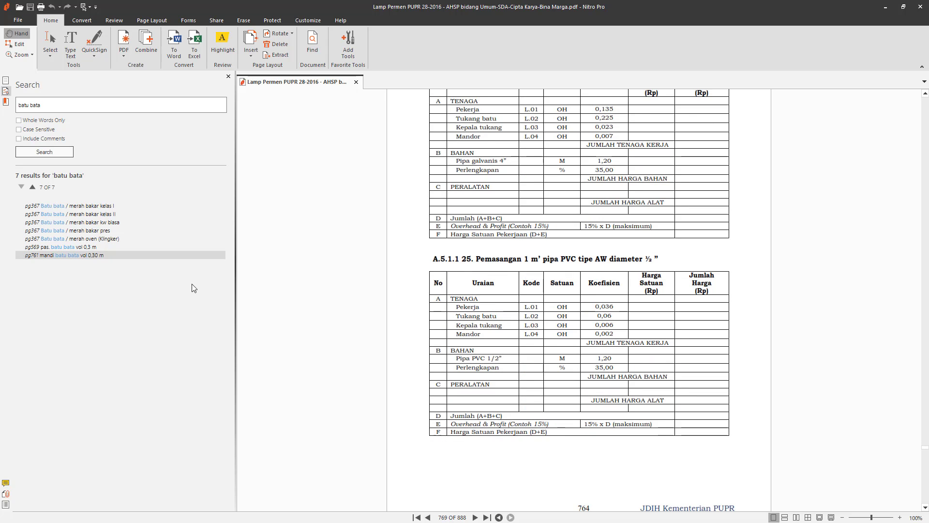
# Search the document for 'pemasangan bata'.
pyautogui.moveTo(78, 104); pyautogui.dragTo(18, 105)
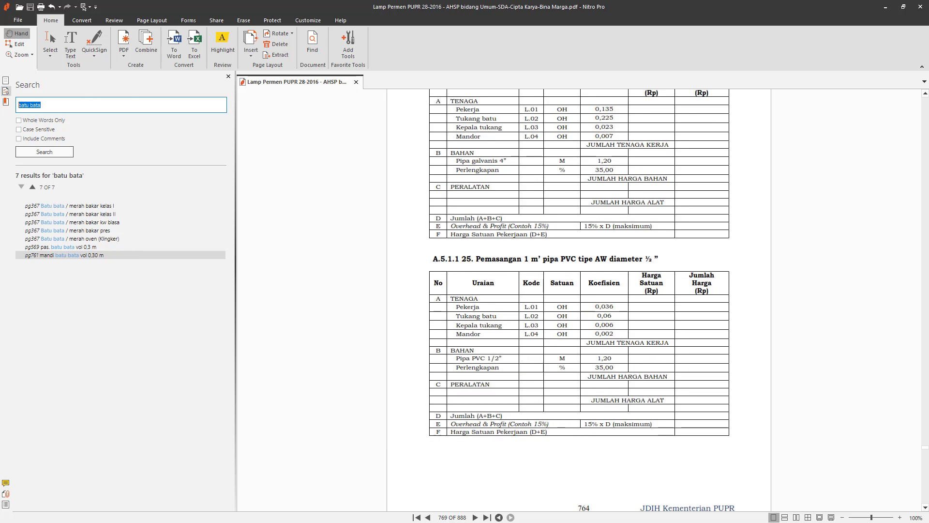
pyautogui.write('pemasangan bata')
pyautogui.press('Return')
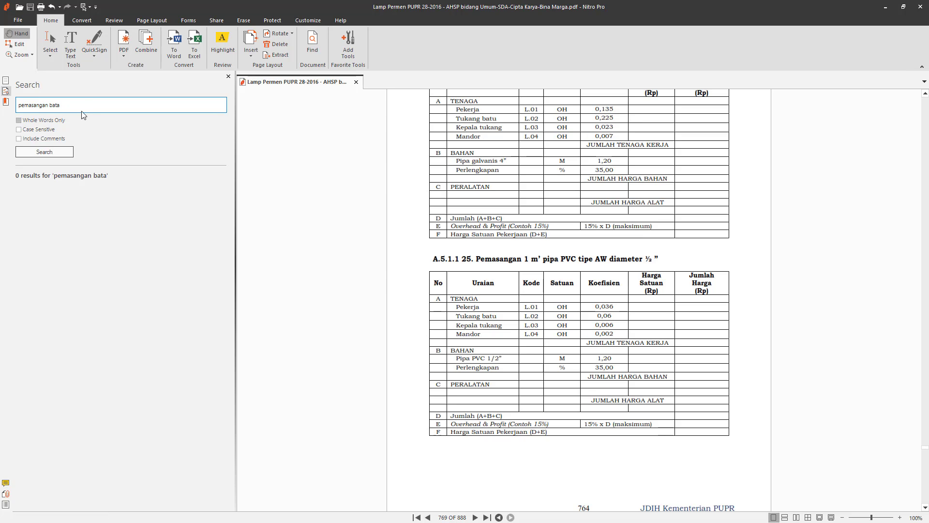
# Search the document for 'bata' and open the first page 641 result for dinding bata merah tebal ½ batu.
pyautogui.moveTo(83, 104); pyautogui.dragTo(18, 105)
pyautogui.press('BackSpace')
pyautogui.write('bata')
pyautogui.press('Return')
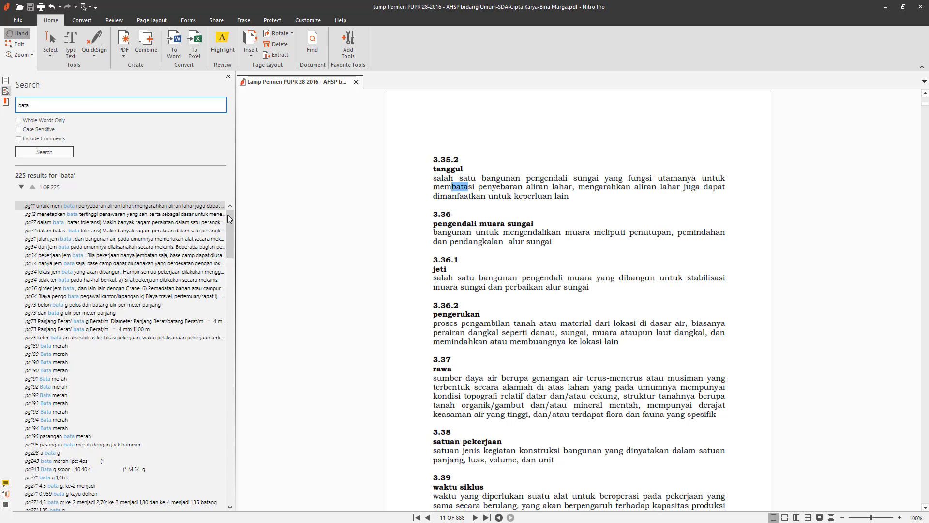
pyautogui.moveTo(230, 216); pyautogui.dragTo(228, 476)
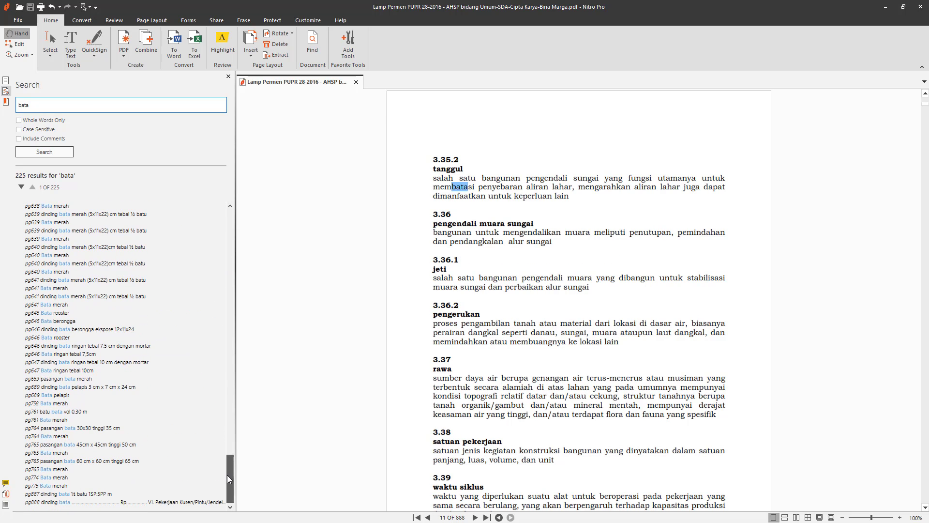
pyautogui.click(119, 281)
pyautogui.scroll(10, 121, 290)
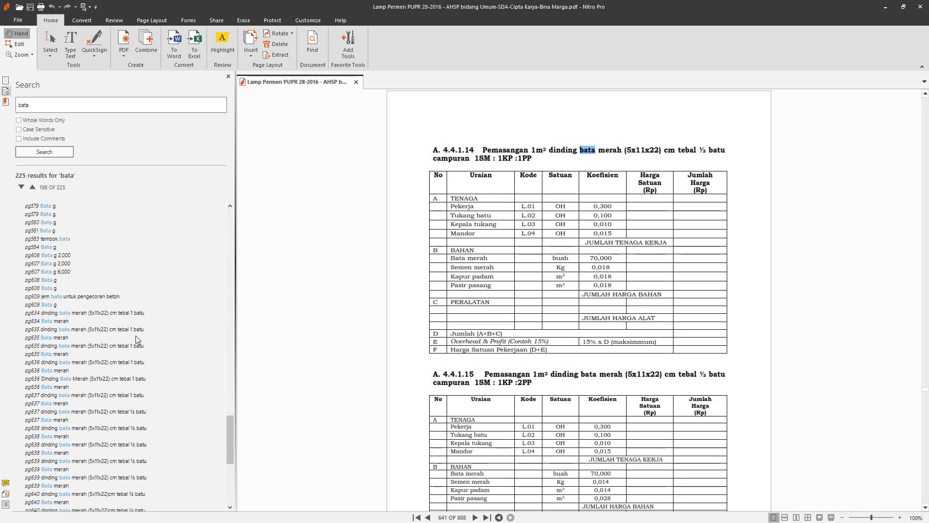
# Narrow the search to 'dinding bata' and view the listed 1 batu wall entries 1PC:3KP:2PP and 1PC:3PP.
pyautogui.click(66, 103)
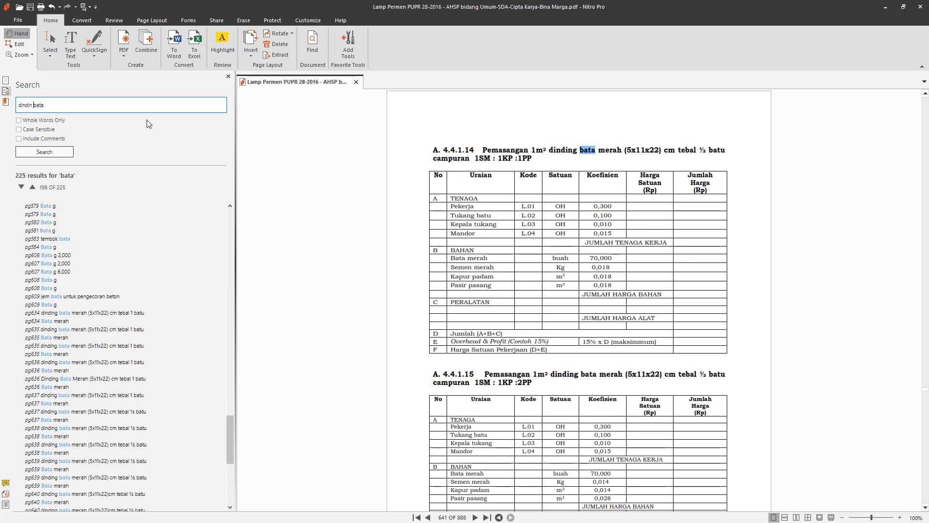
pyautogui.write('dinding')
pyautogui.press('Return')
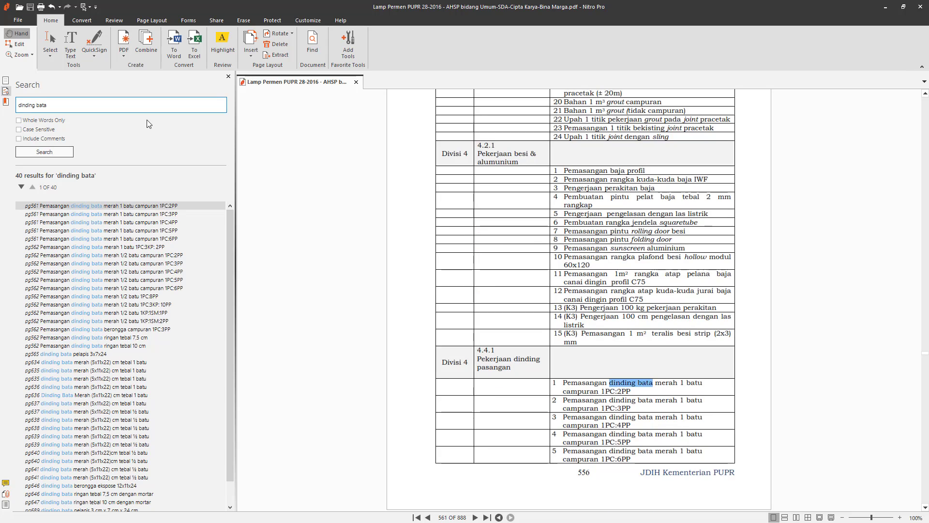
pyautogui.click(148, 299)
pyautogui.click(144, 246)
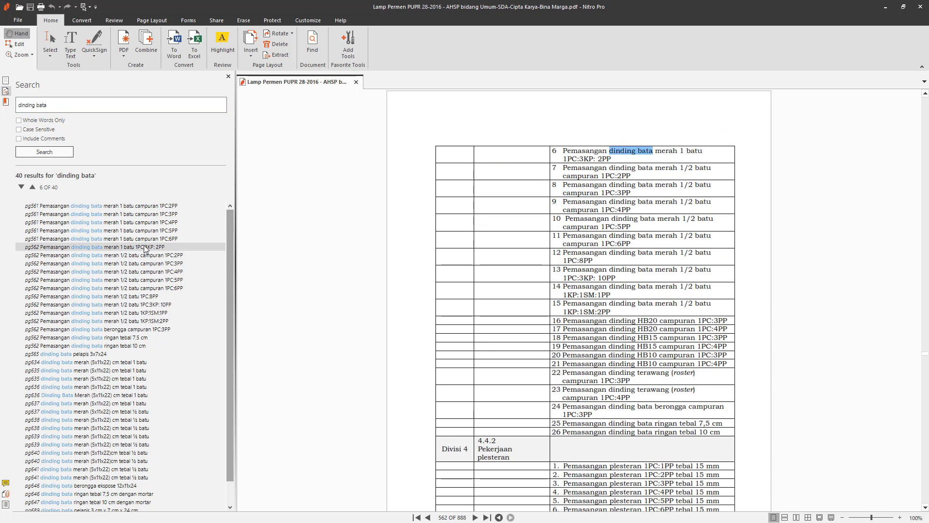
pyautogui.click(155, 215)
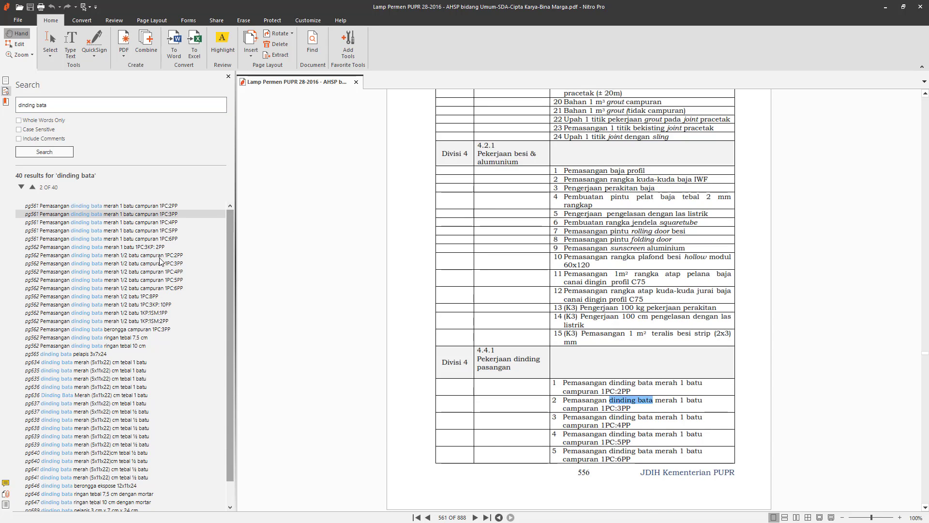
# Open analysis A.4.4.1.8 on page 638, dinding bata merah (5x11x22) cm tebal ½ batu campuran 1SP : 3PP.
pyautogui.scroll(-1, 154, 417)
pyautogui.click(132, 370)
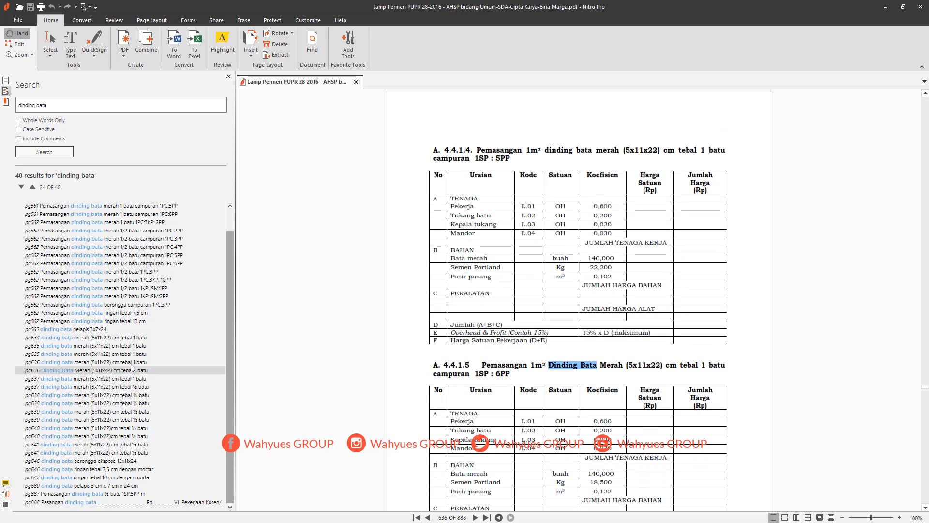
pyautogui.click(125, 404)
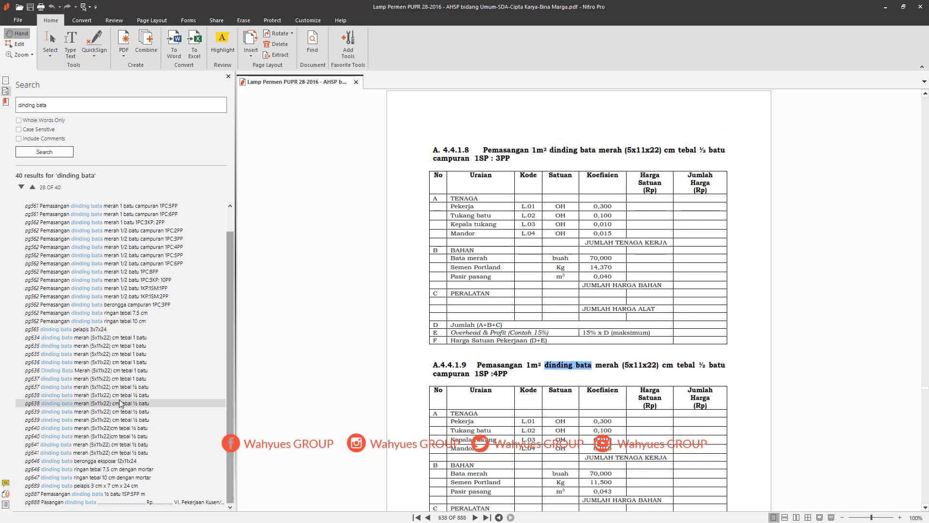
pyautogui.click(152, 395)
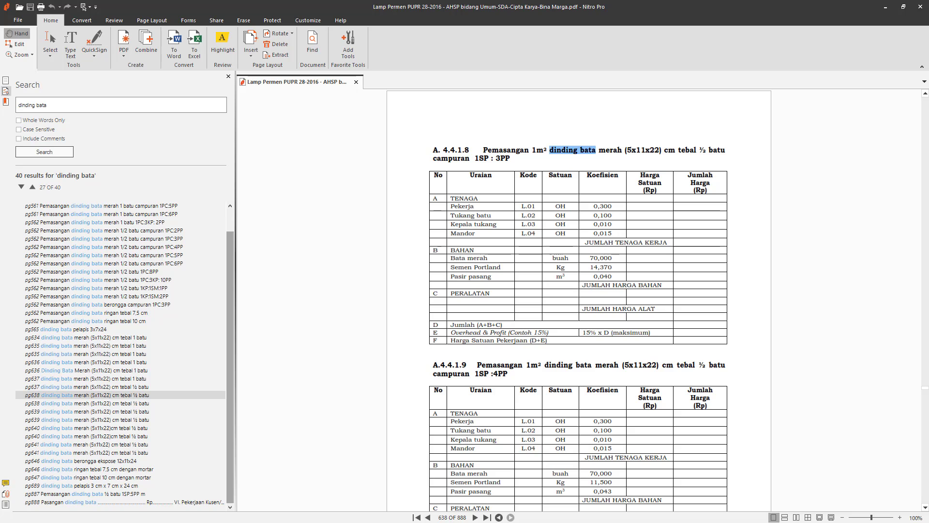
# Switch to the YouTube video on brick wall requirements and rewind it to 8:04, at the 1/2 bata ad. 1:3 table.
pyautogui.hotkey('alt', 'Tab')
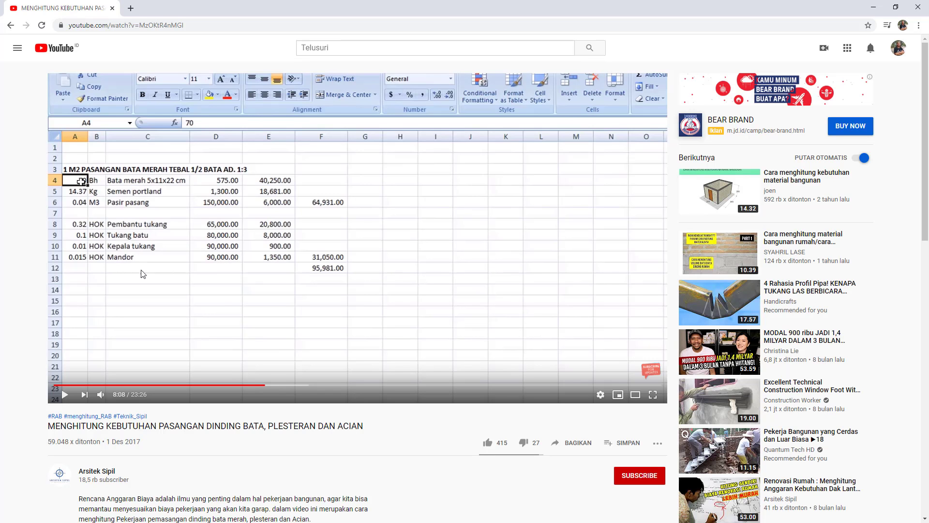
pyautogui.click(122, 192)
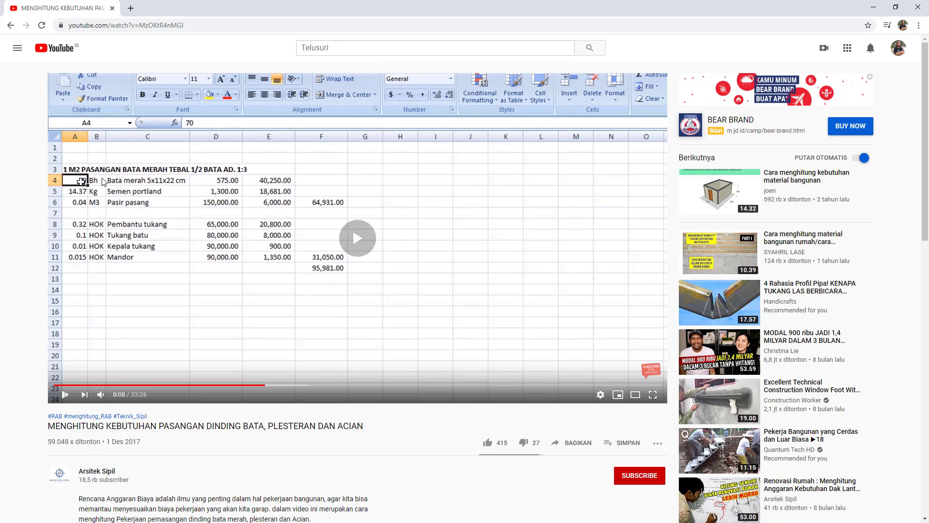
pyautogui.click(270, 291)
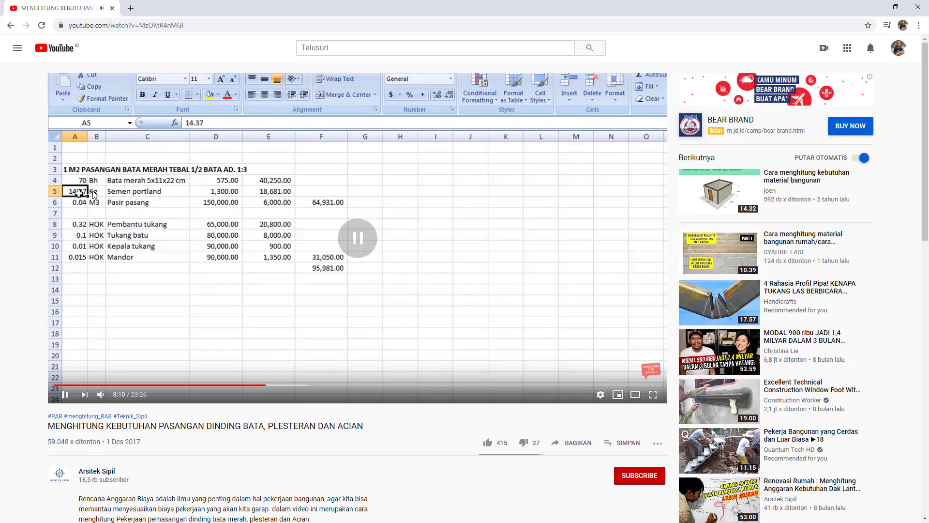
pyautogui.click(263, 385)
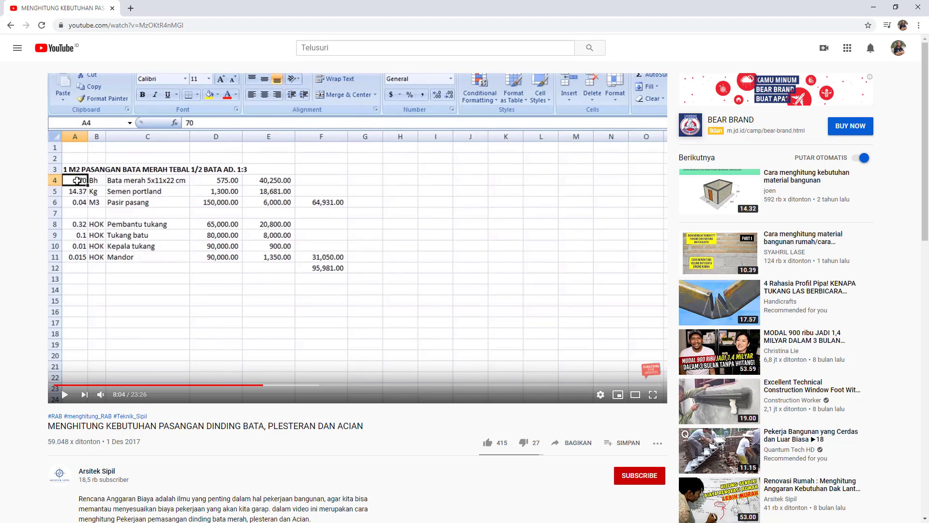
# Compare the coefficients of analysis A.4.4.1.8 in the PDF with those in the YouTube video's brick wall table.
pyautogui.hotkey('alt', 'Tab')
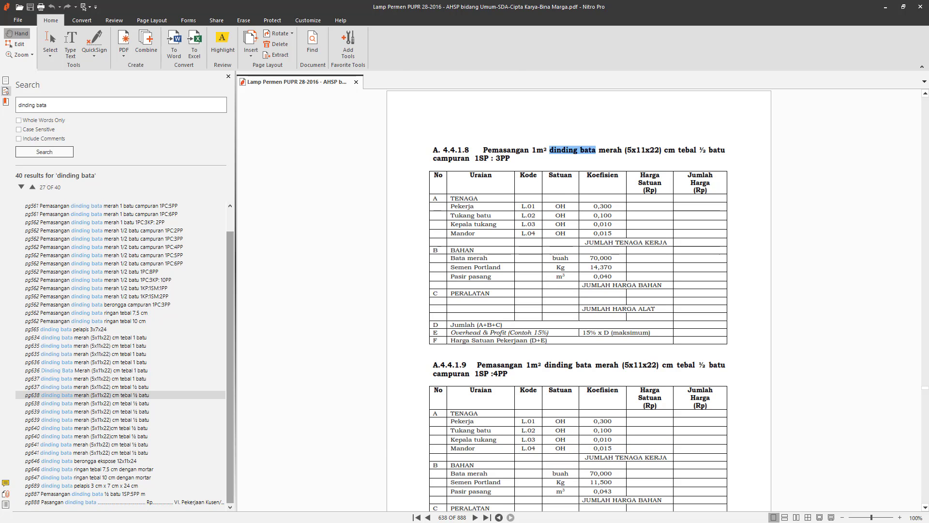
pyautogui.hotkey('alt', 'Tab')
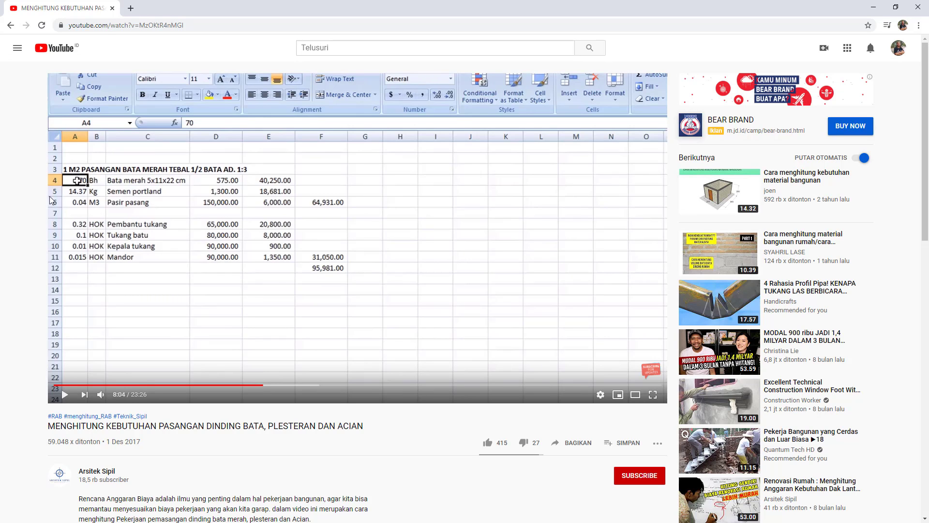
pyautogui.hotkey('alt', 'Tab')
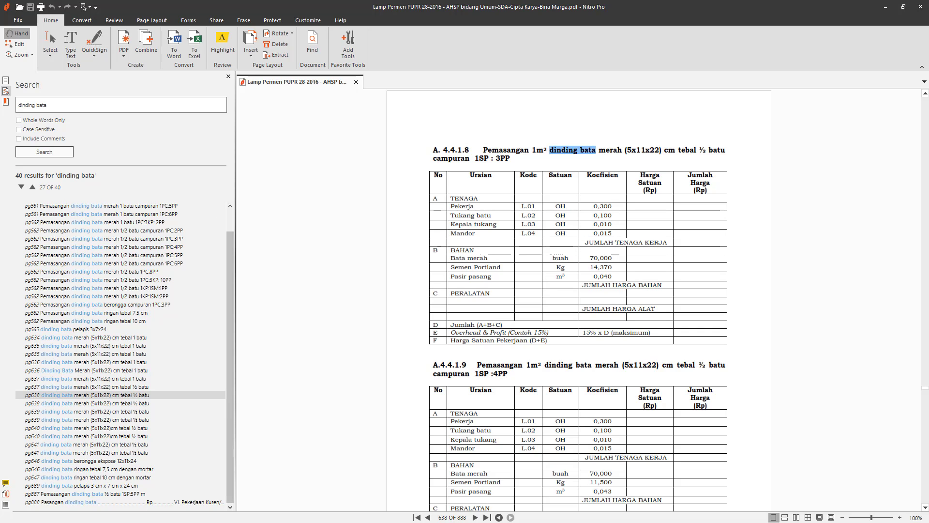
pyautogui.hotkey('alt', 'Tab')
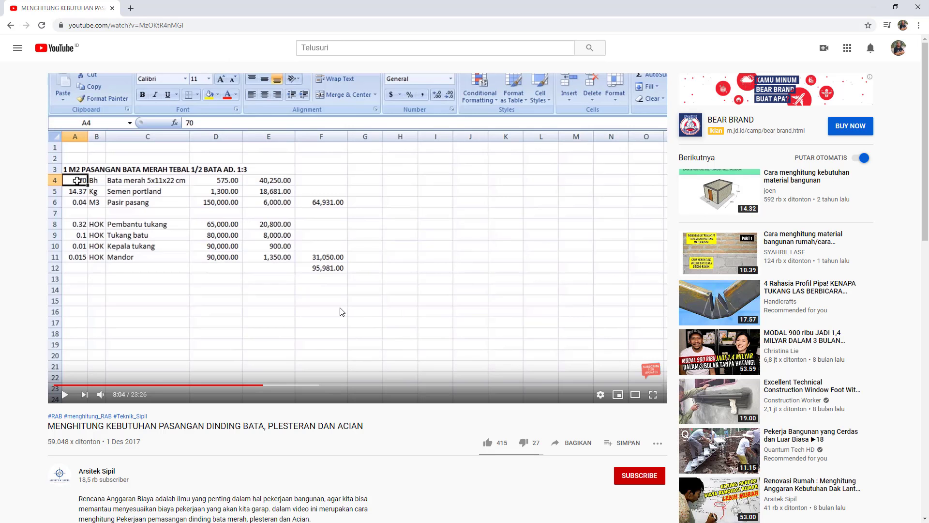
pyautogui.click(315, 305)
pyautogui.click(284, 342)
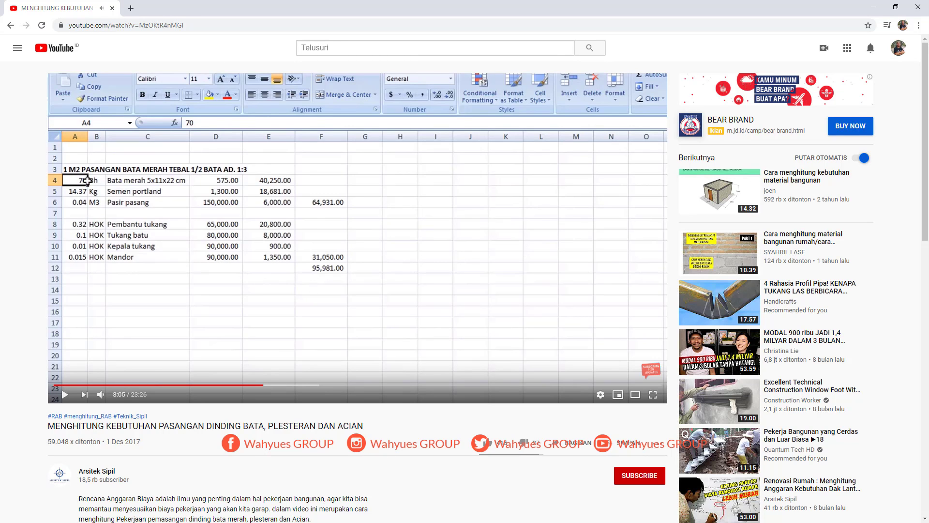
# Switch to SketchUp, review Quantifier Pro's layer cost data for '$ A 441-8 Dinding Bata Merah' and close it.
pyautogui.hotkey('alt', 'Tab')
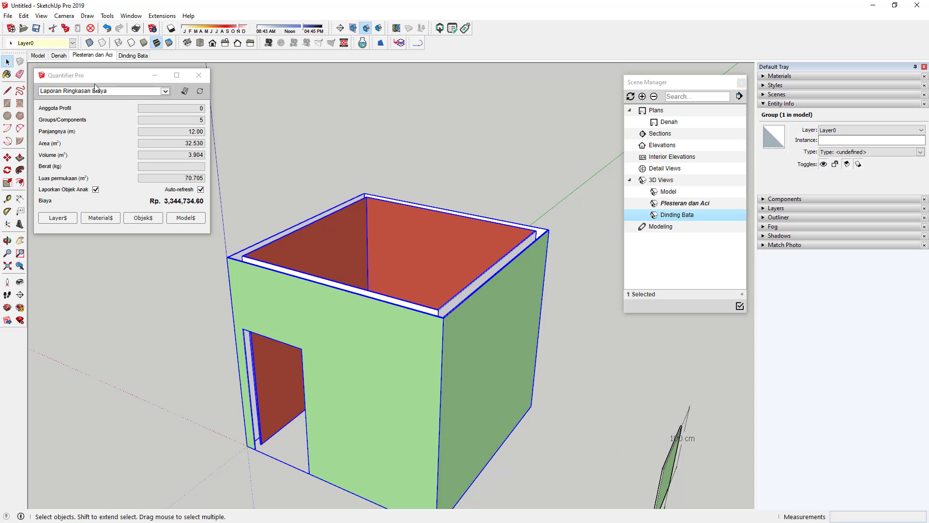
pyautogui.click(56, 218)
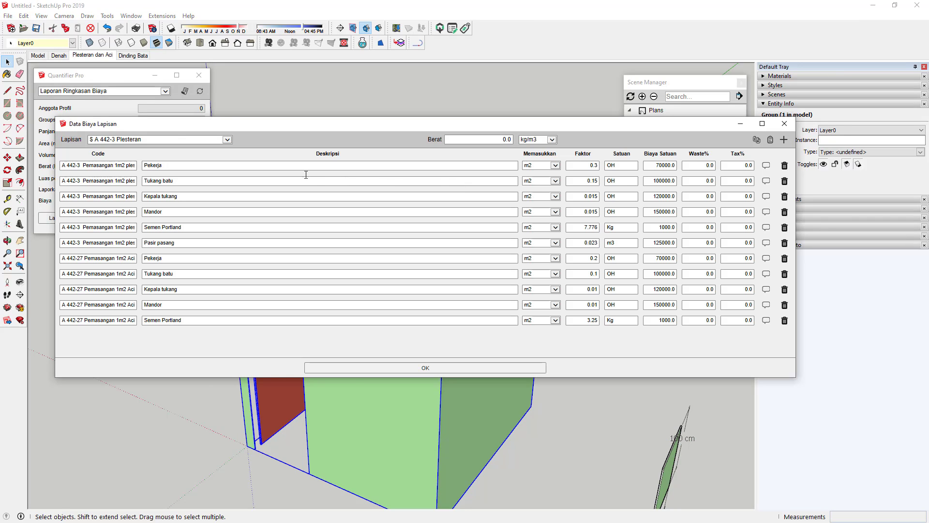
pyautogui.click(156, 140)
pyautogui.click(165, 126)
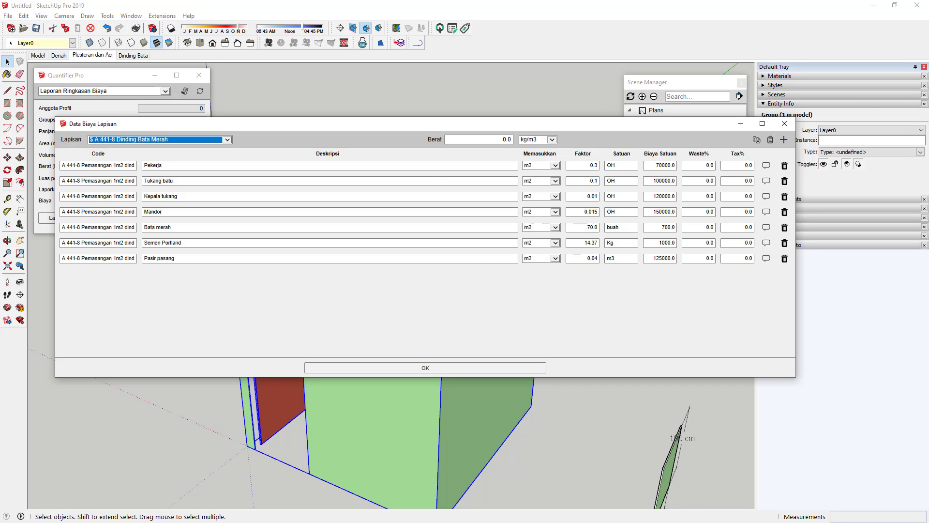
pyautogui.hotkey('alt', 'Tab')
pyautogui.click(437, 369)
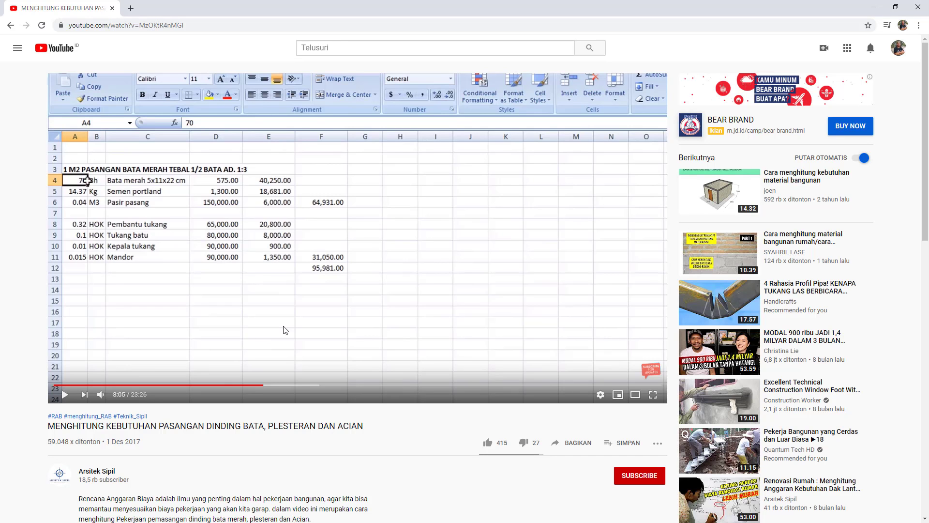
# Skip the YouTube video forward in stages to about 10:39, where the material and labour unit prices are revised.
pyautogui.click(290, 332)
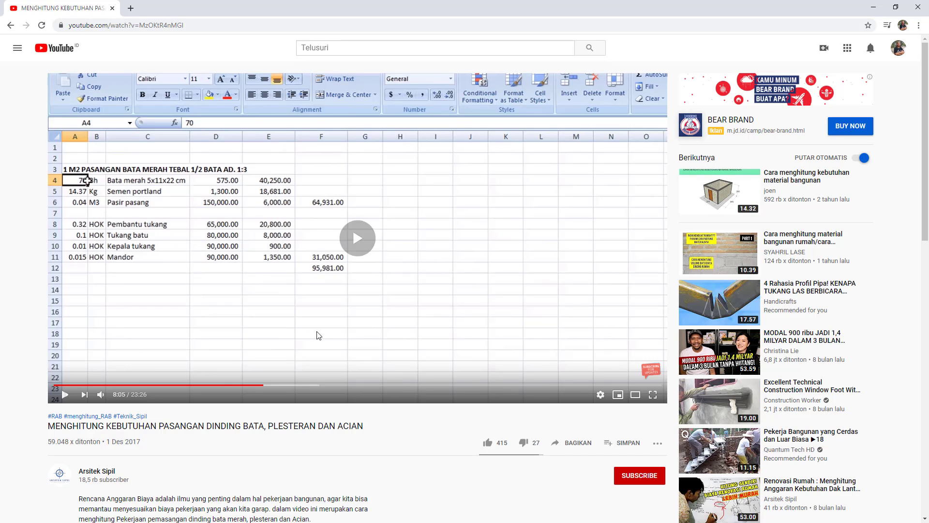
pyautogui.click(271, 386)
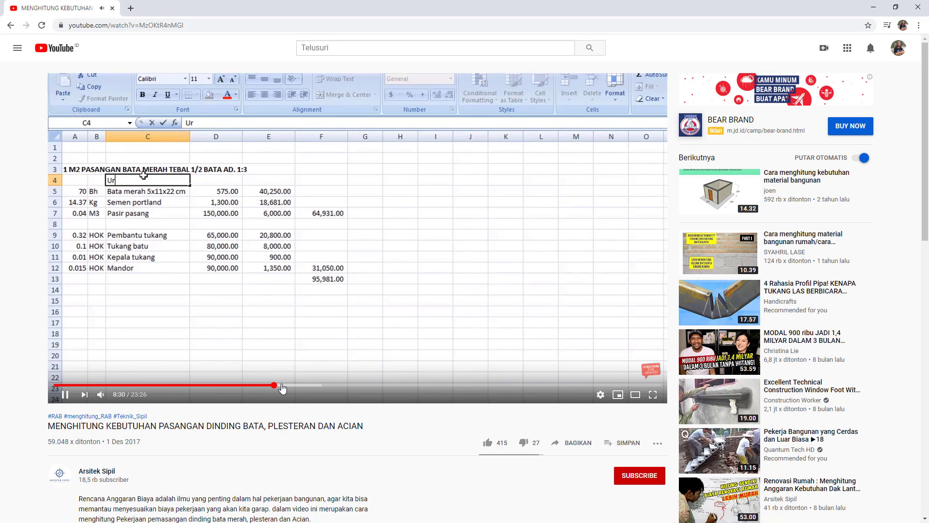
pyautogui.click(290, 386)
pyautogui.click(316, 386)
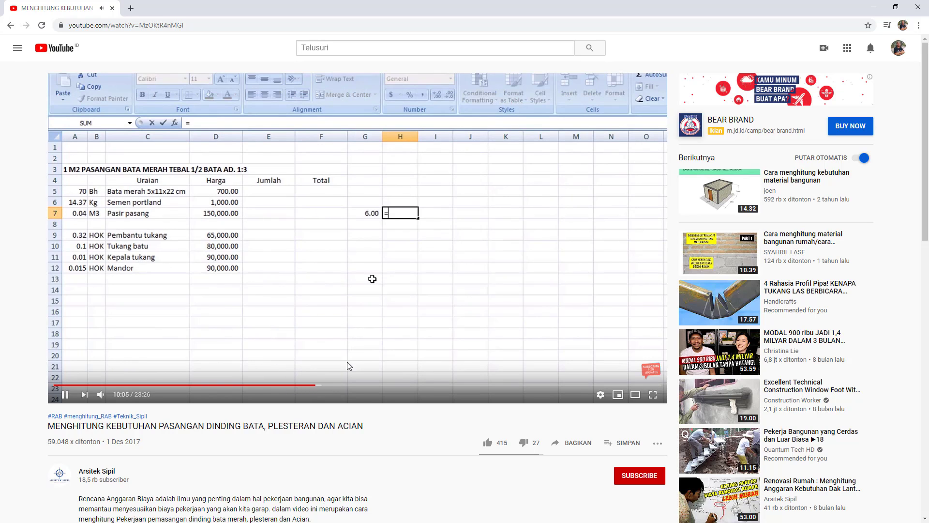
pyautogui.click(322, 386)
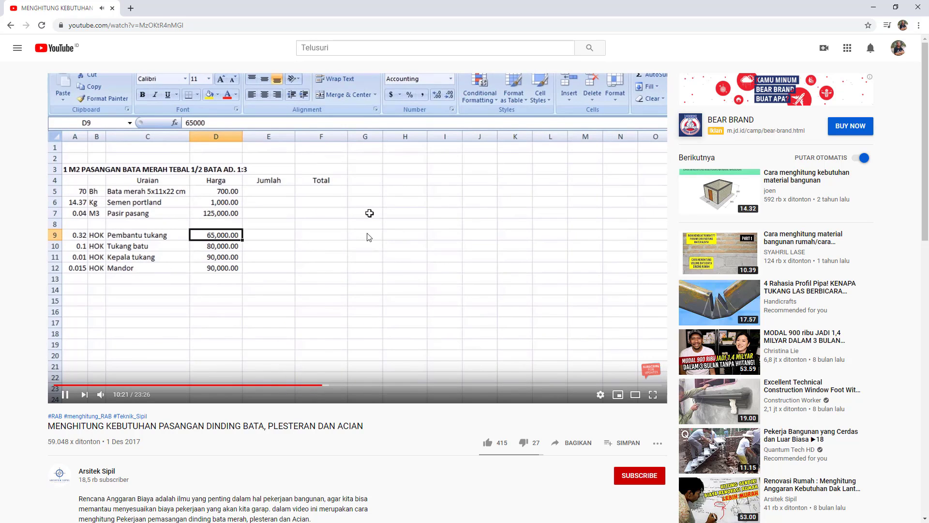
pyautogui.click(330, 386)
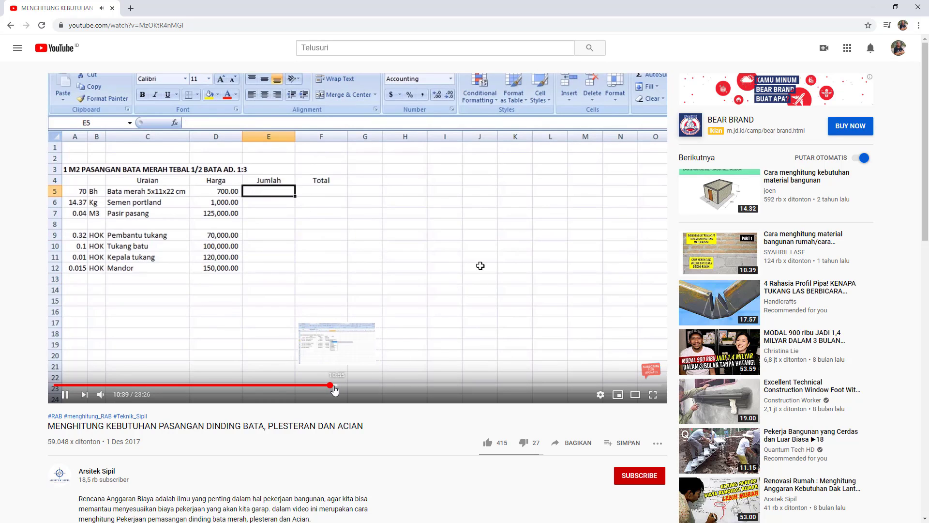
# Skip the YouTube video to 11:31, at the completed 1/2 bata ad. 1:3 price table, and leave it paused.
pyautogui.click(335, 385)
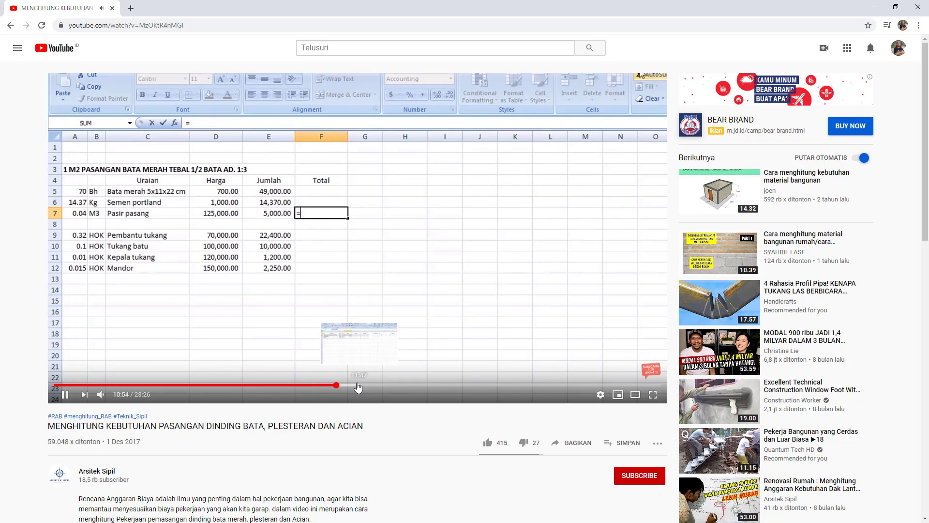
pyautogui.click(331, 386)
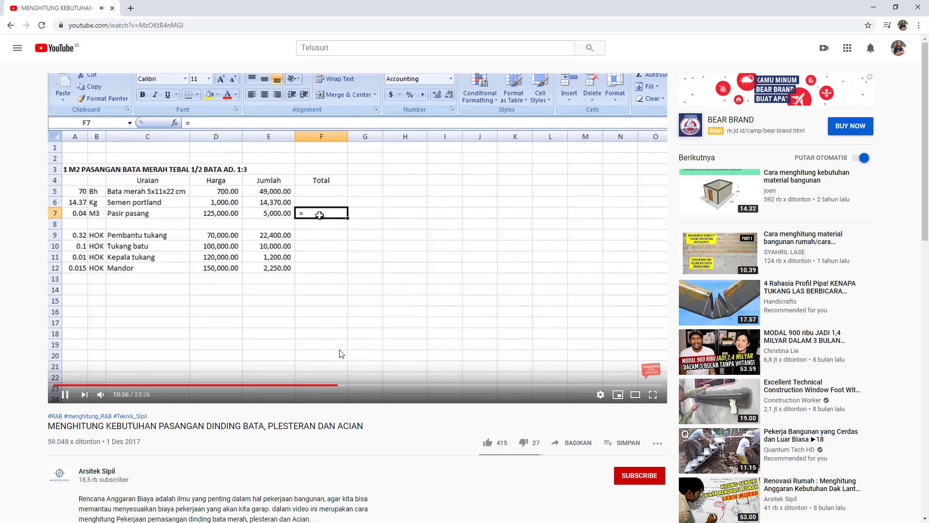
pyautogui.click(339, 386)
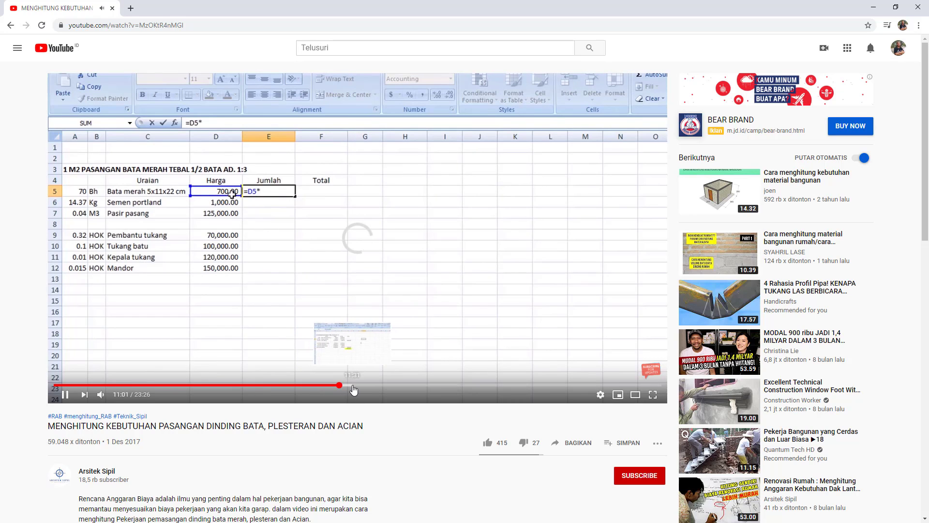
pyautogui.click(356, 385)
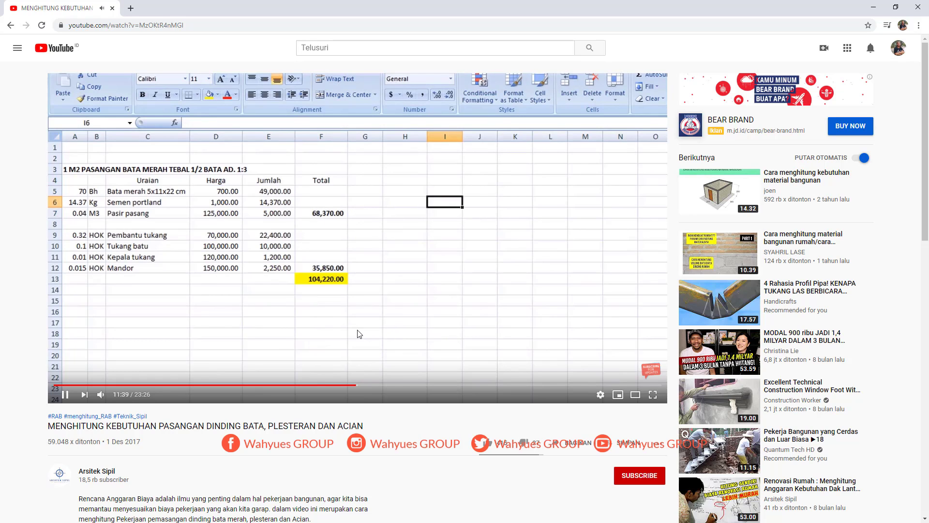
pyautogui.click(357, 334)
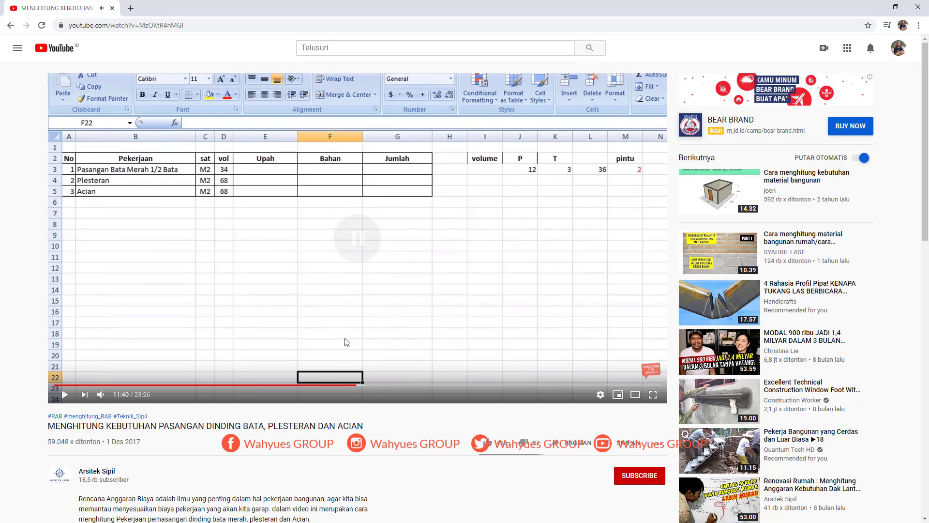
pyautogui.click(351, 386)
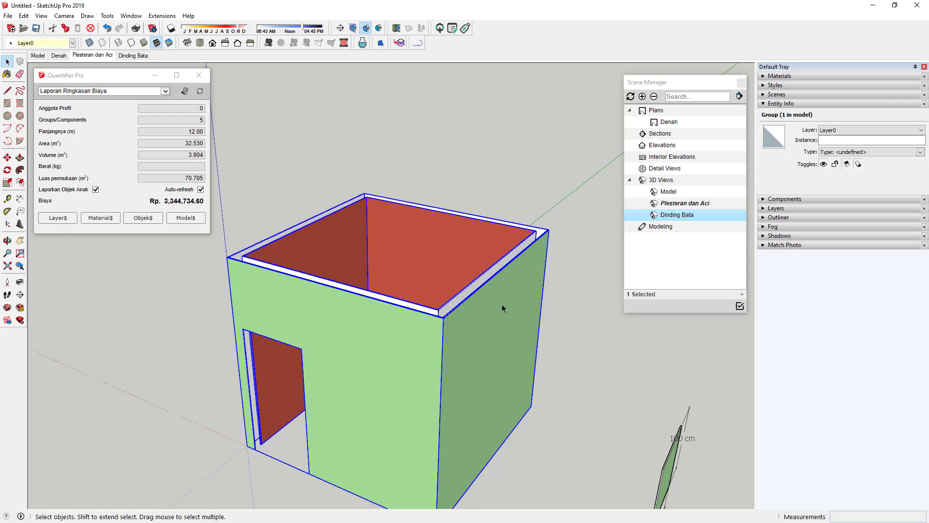
# Switch to SketchUp, show the Dinding Bata scene and select the 100 x 100 cm brick sample to check its cost.
pyautogui.moveTo(490, 327)
pyautogui.mouseDown(button='middle')
pyautogui.moveTo(391, 324)
pyautogui.moveTo(296, 295)
pyautogui.mouseUp(button='middle')
pyautogui.scroll(-3, 271, 242)
pyautogui.click(133, 55)
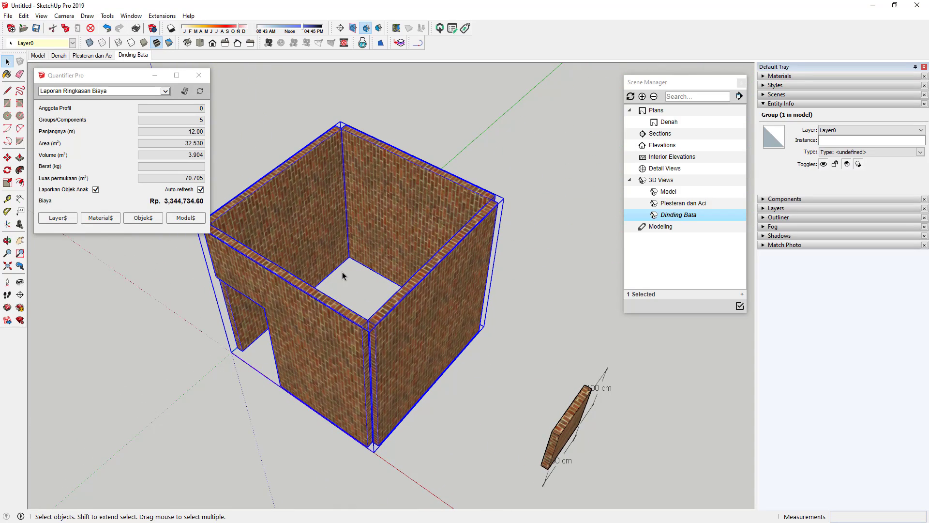
pyautogui.moveTo(522, 418); pyautogui.dragTo(400, 228, button='middle')
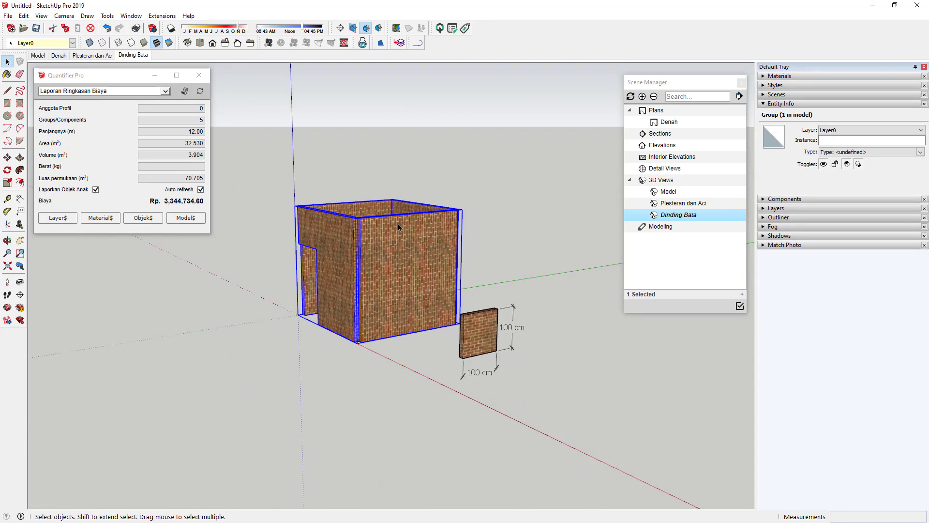
pyautogui.scroll(3, 509, 329)
pyautogui.scroll(3, 493, 369)
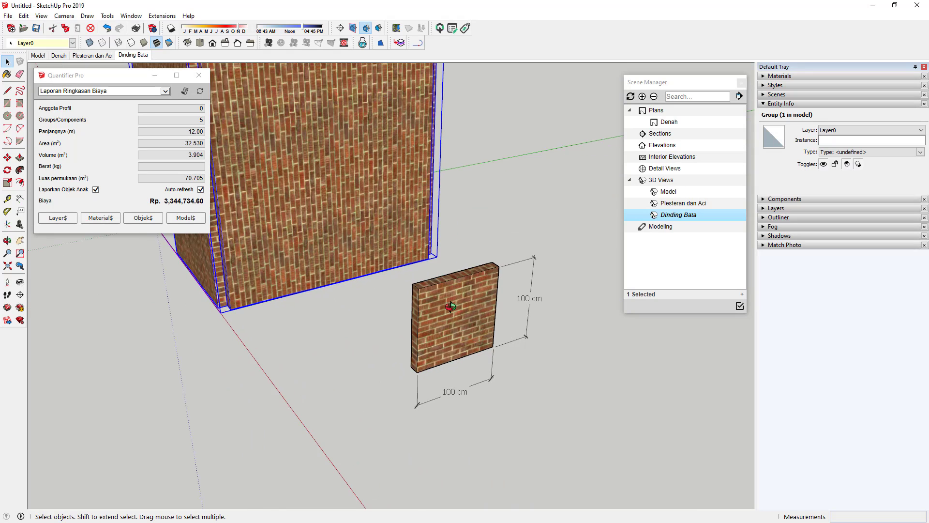
pyautogui.scroll(2, 511, 333)
pyautogui.click(434, 287)
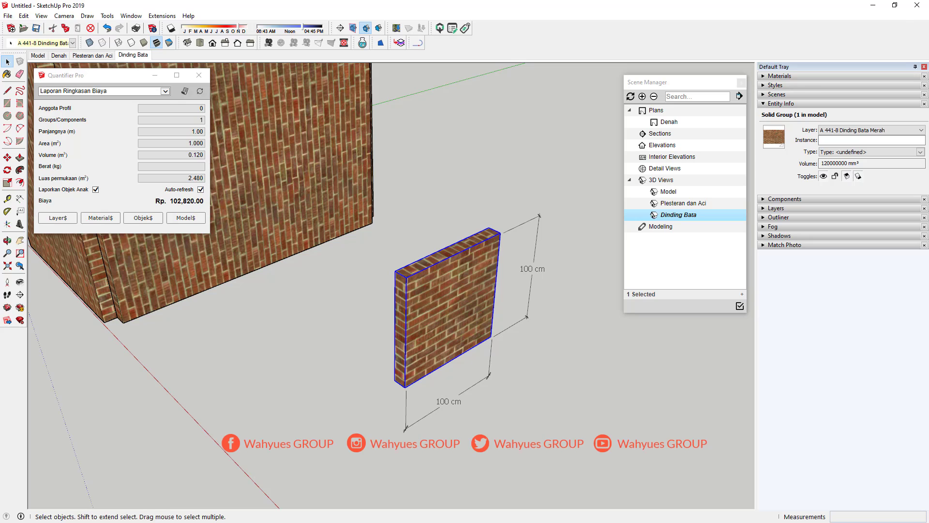
# Return to the YouTube video, skip to about 12:50 where the brick wall's labour, material and total costs are filled in, and pause.
pyautogui.hotkey('alt', 'Tab')
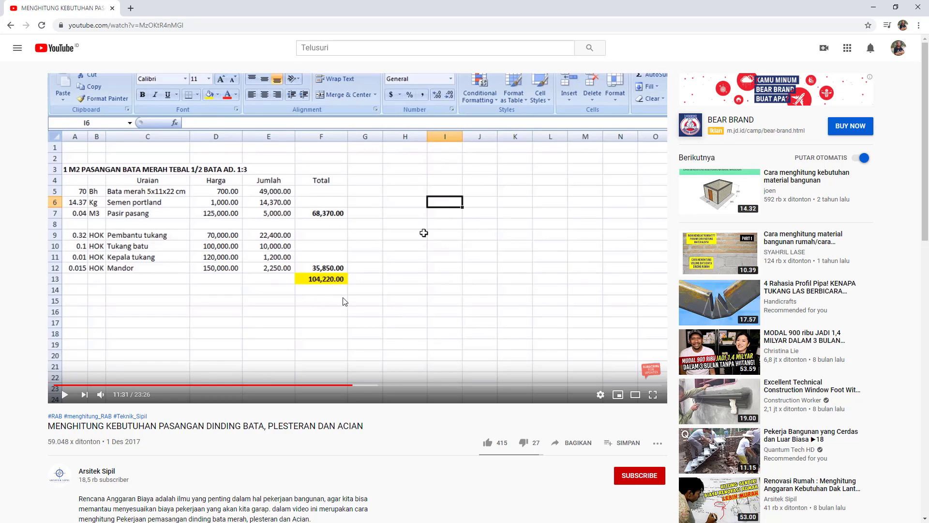
pyautogui.click(358, 345)
pyautogui.click(364, 385)
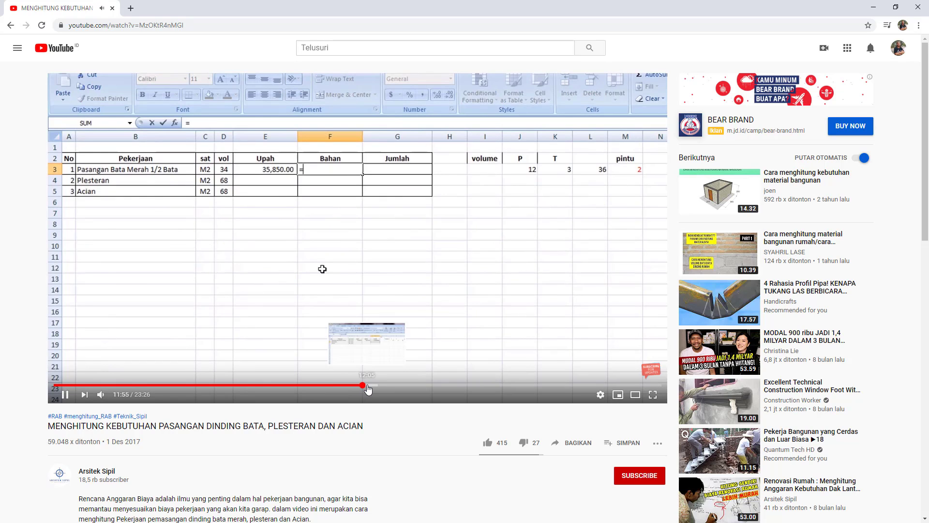
pyautogui.click(372, 385)
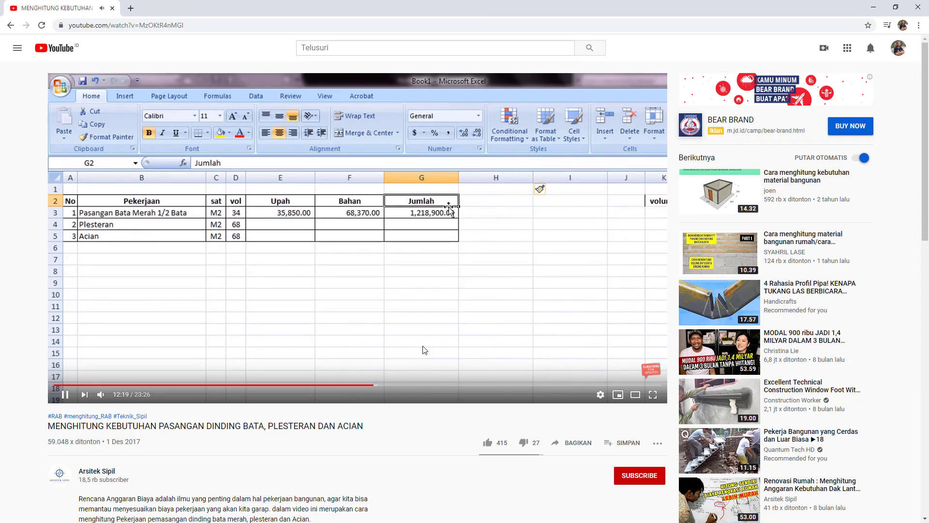
pyautogui.click(390, 286)
pyautogui.click(383, 274)
pyautogui.click(381, 385)
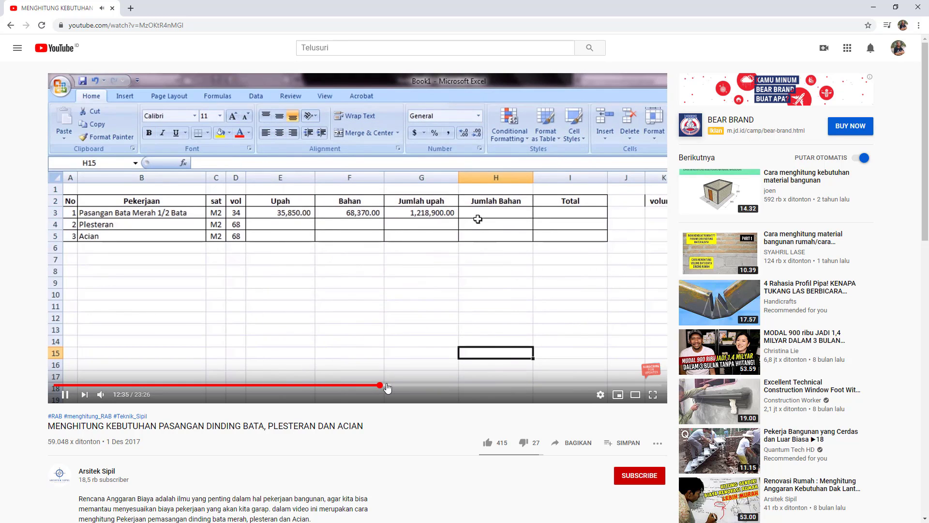
pyautogui.click(387, 385)
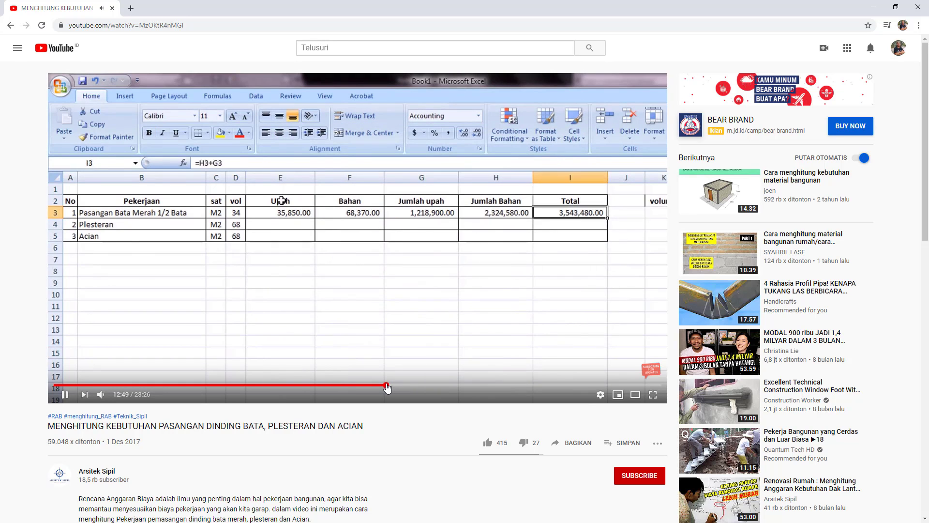
pyautogui.click(476, 335)
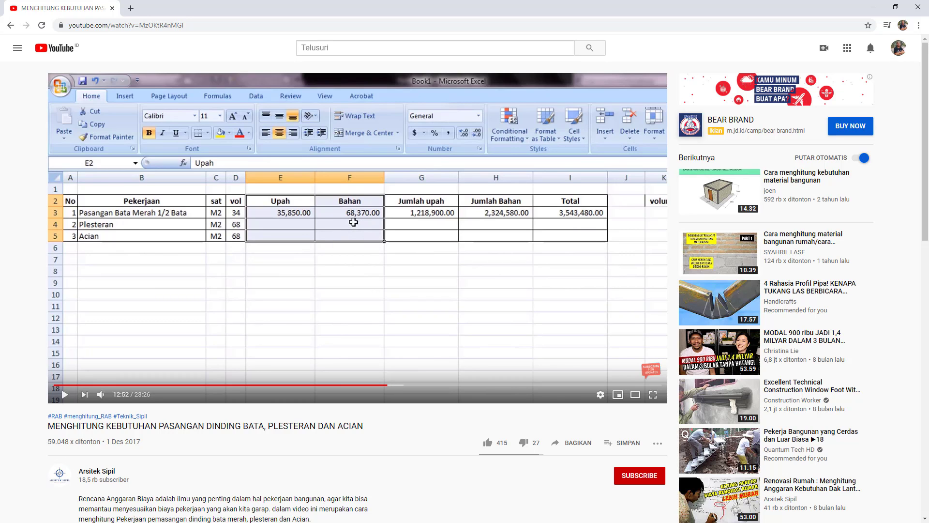
# Switch to SketchUp and select the whole brick wall building to check its cost in Quantifier Pro.
pyautogui.hotkey('alt', 'Tab')
pyautogui.moveTo(271, 256); pyautogui.dragTo(176, 245, button='middle')
pyautogui.click(323, 283)
pyautogui.scroll(3, 255, 233)
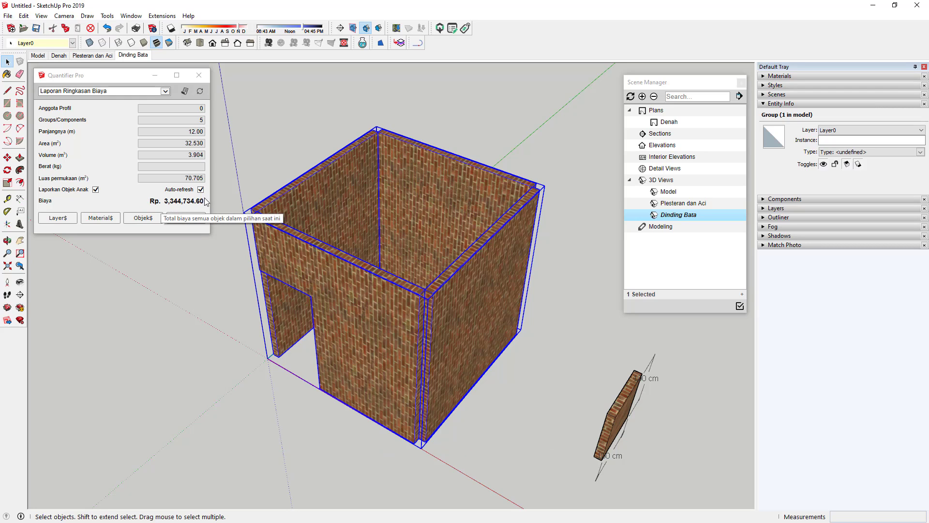
# Set the Quantifier Pro report's thousands separator to Periode and its decimal separator to Comma.
pyautogui.click(452, 28)
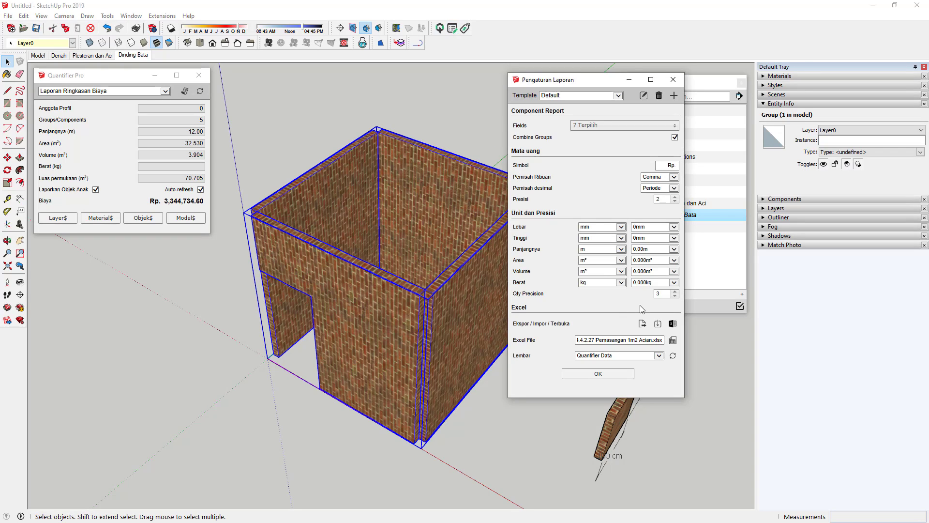
pyautogui.click(661, 181)
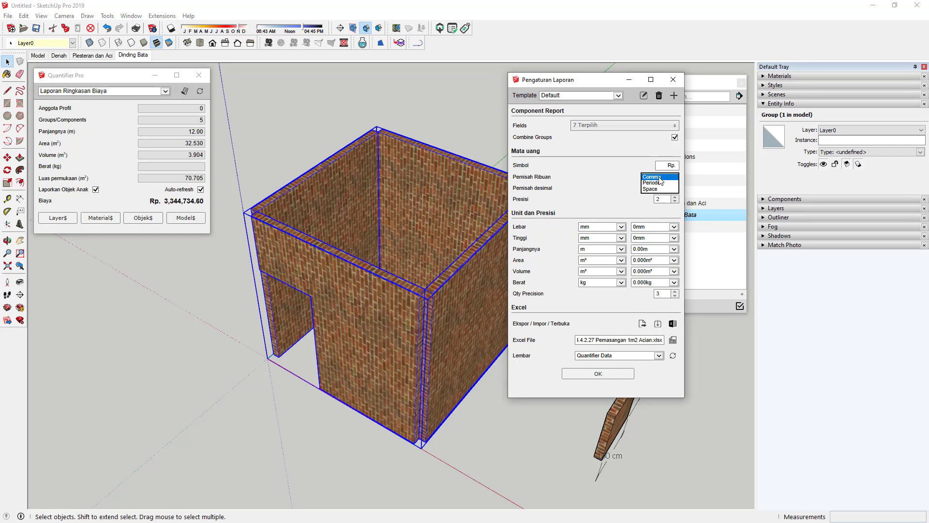
pyautogui.click(662, 183)
pyautogui.click(664, 188)
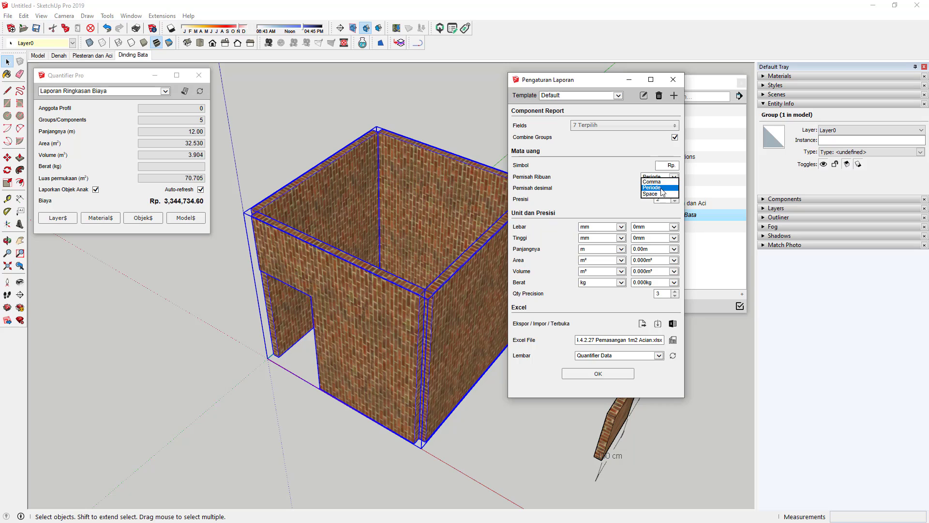
pyautogui.click(665, 188)
pyautogui.click(596, 374)
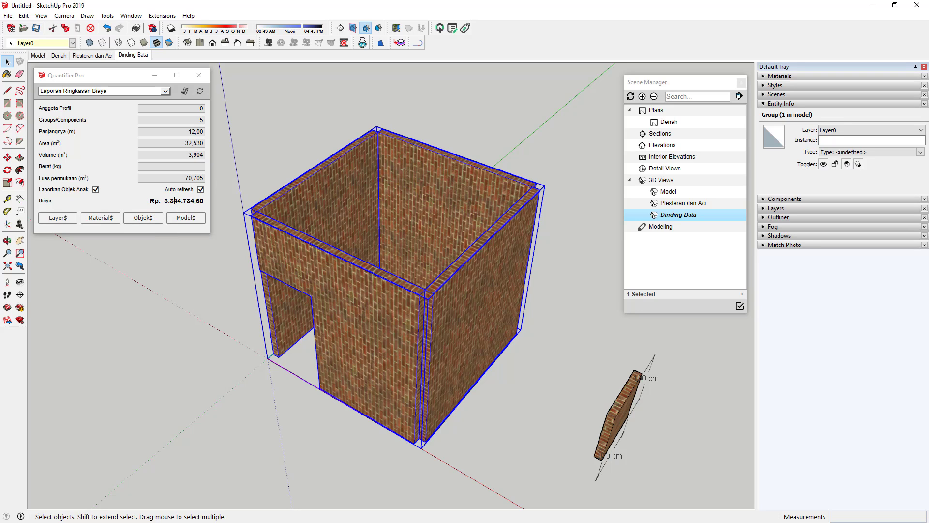
# Switch to the YouTube video, review the brick wall total, skip to about 13:40 at the Rencana Anggaran Biaya workbook and pause.
pyautogui.hotkey('alt', 'Tab')
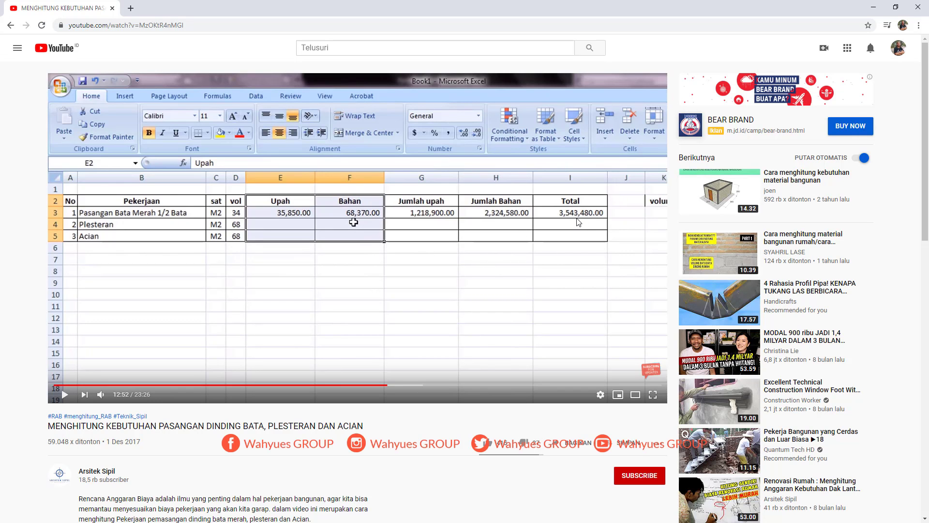
pyautogui.click(411, 337)
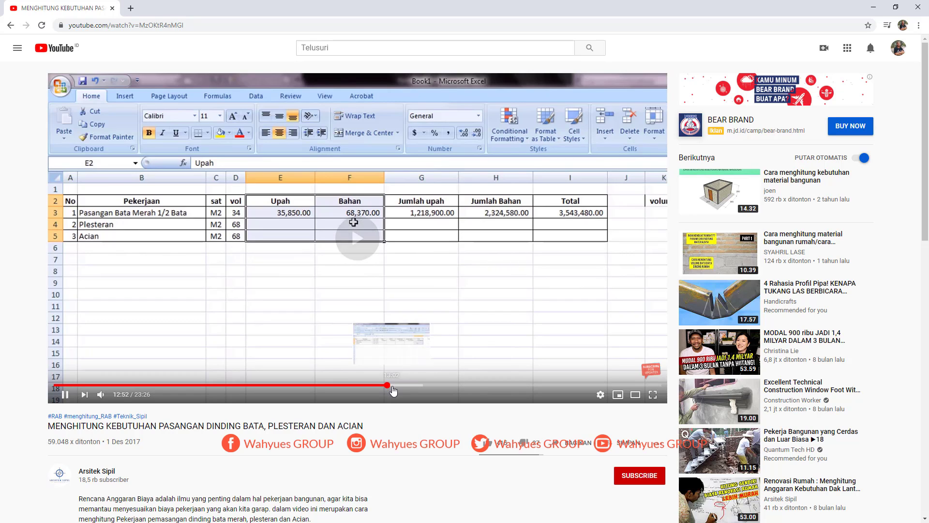
pyautogui.click(393, 385)
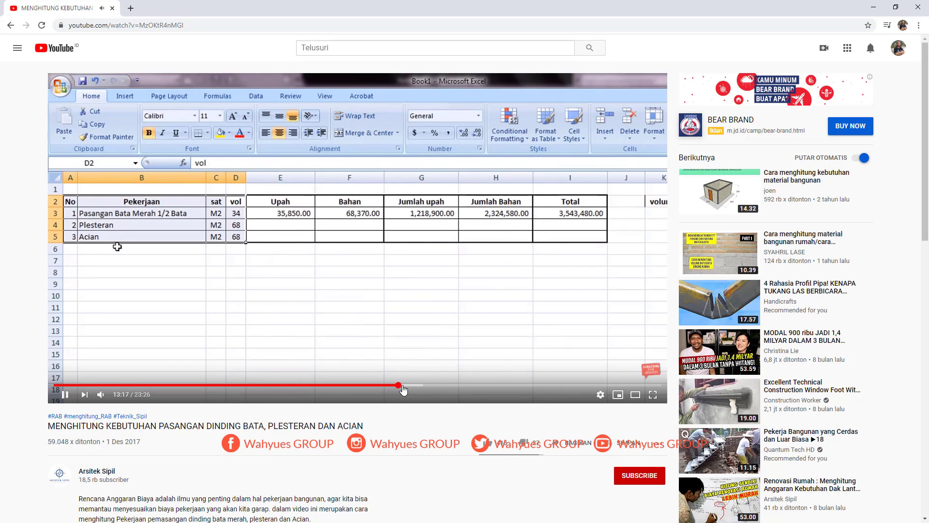
pyautogui.click(398, 386)
pyautogui.click(407, 386)
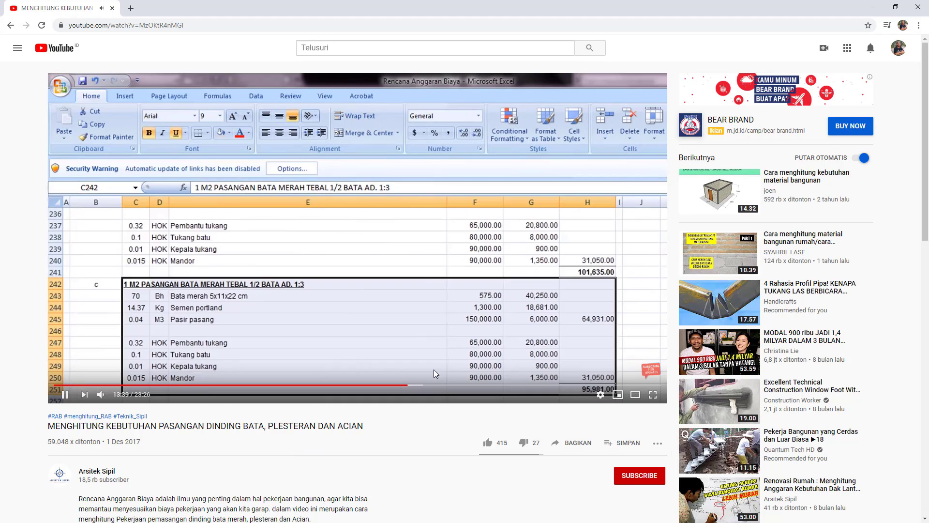
pyautogui.click(393, 358)
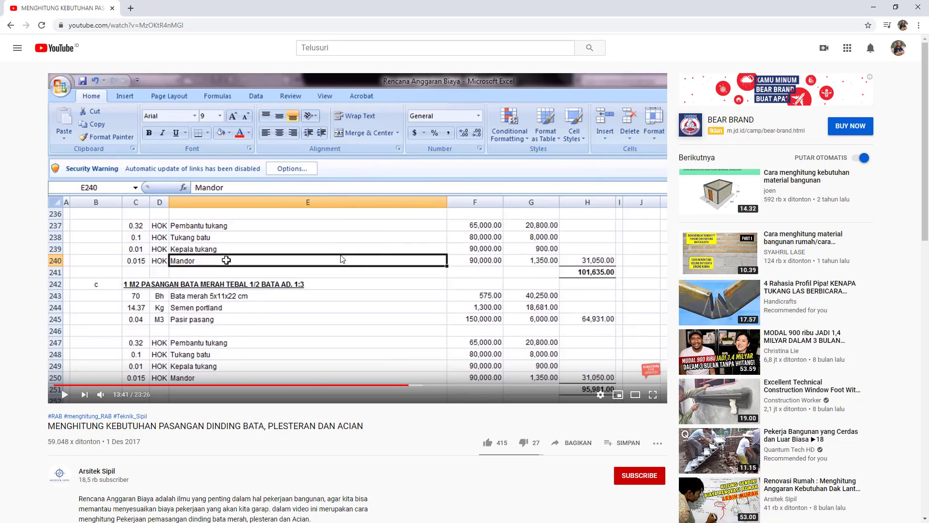
# Resume the YouTube video and skip through the plastering analysis to about 17:06, at the 1 M2 ACIAN price table.
pyautogui.click(342, 293)
pyautogui.click(415, 385)
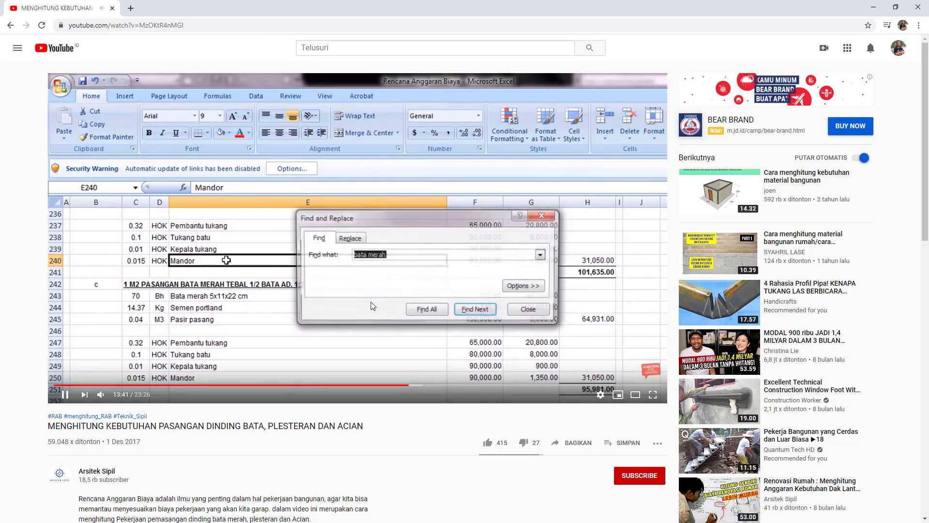
pyautogui.click(419, 386)
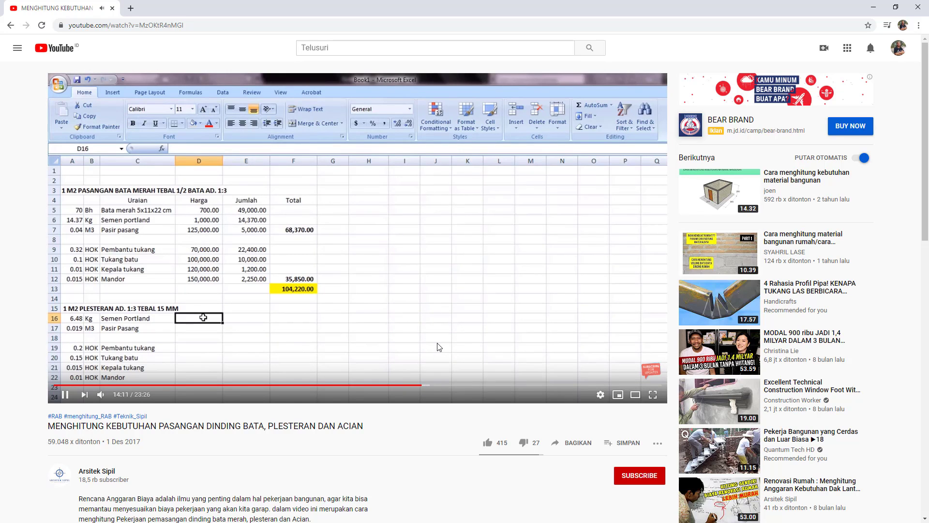
pyautogui.click(435, 385)
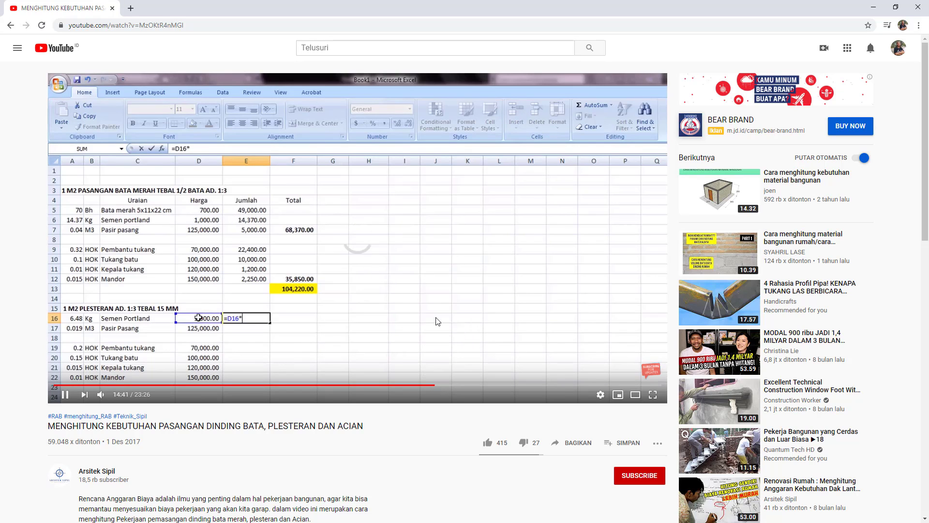
pyautogui.click(444, 386)
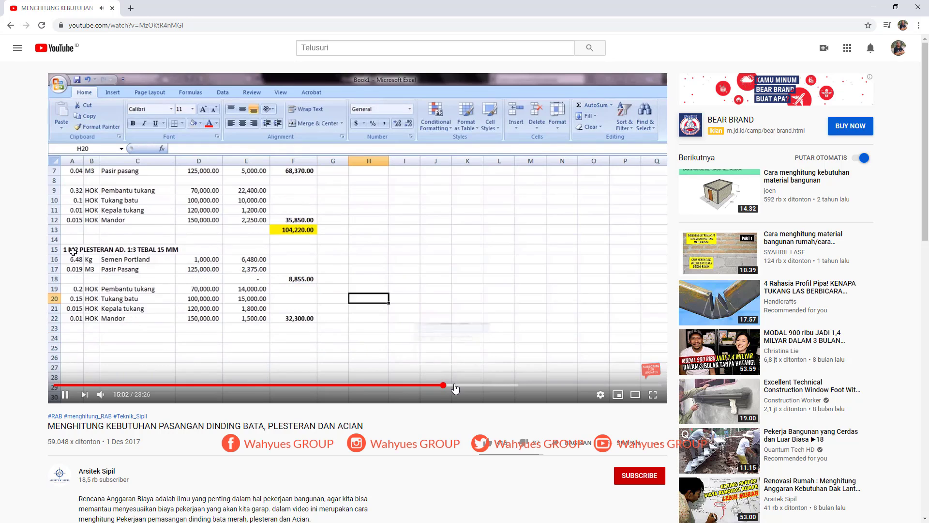
pyautogui.click(473, 385)
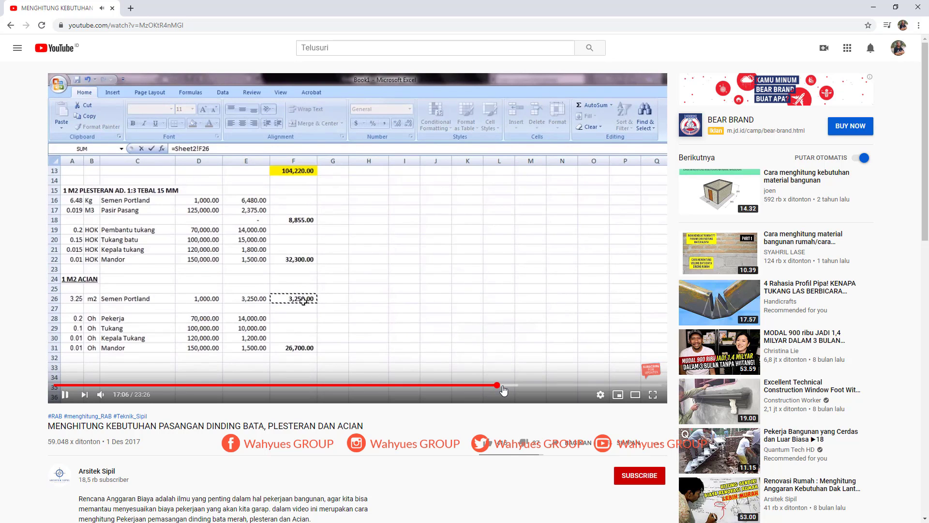
pyautogui.click(497, 386)
pyautogui.click(512, 187)
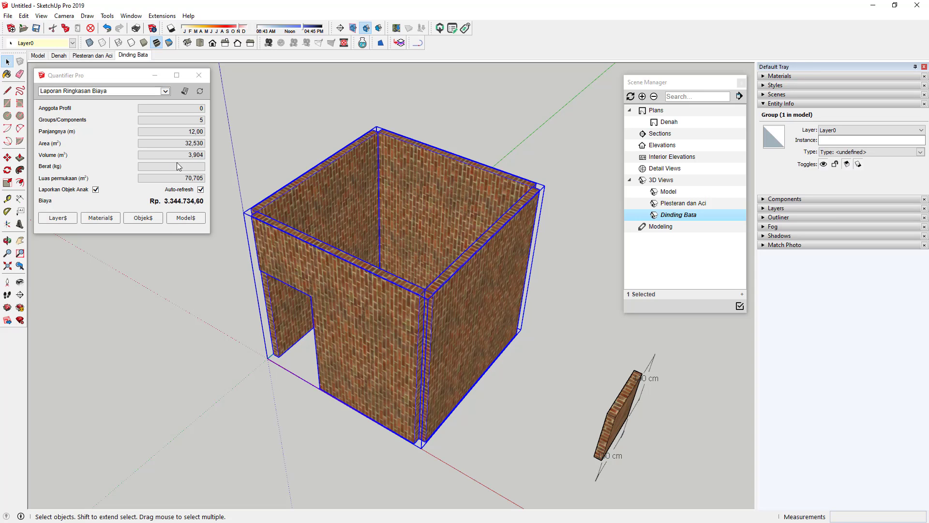
# Switch to SketchUp, show the Model scene, select the plastered 100 x 100 cm wall sample and open its cost summary report.
pyautogui.click(39, 56)
pyautogui.moveTo(530, 344)
pyautogui.mouseDown(button='middle')
pyautogui.moveTo(619, 382)
pyautogui.moveTo(226, 237)
pyautogui.mouseUp(button='middle')
pyautogui.scroll(-4, 226, 237)
pyautogui.moveTo(392, 271); pyautogui.dragTo(445, 348, button='middle')
pyautogui.press('space')
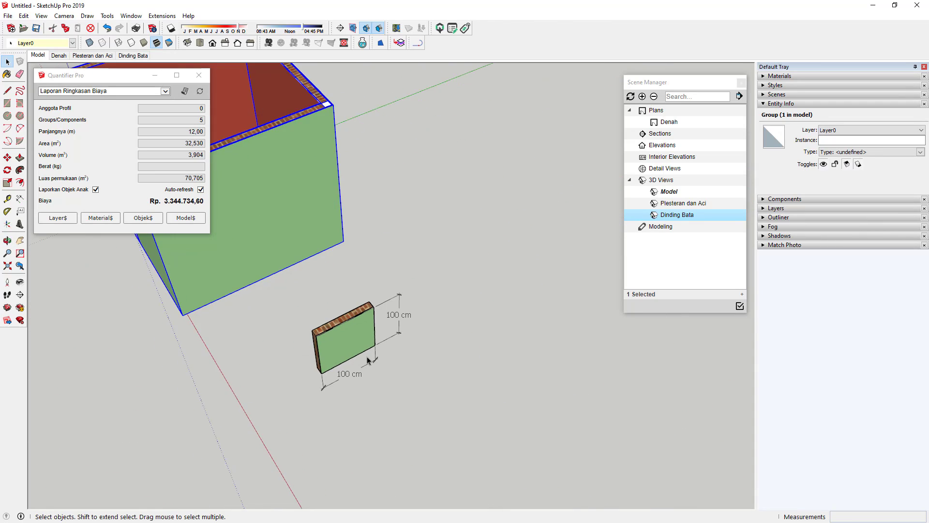
pyautogui.scroll(5, 336, 321)
pyautogui.click(336, 322)
pyautogui.scroll(-2, 502, 271)
pyautogui.moveTo(503, 271); pyautogui.dragTo(465, 251, button='middle')
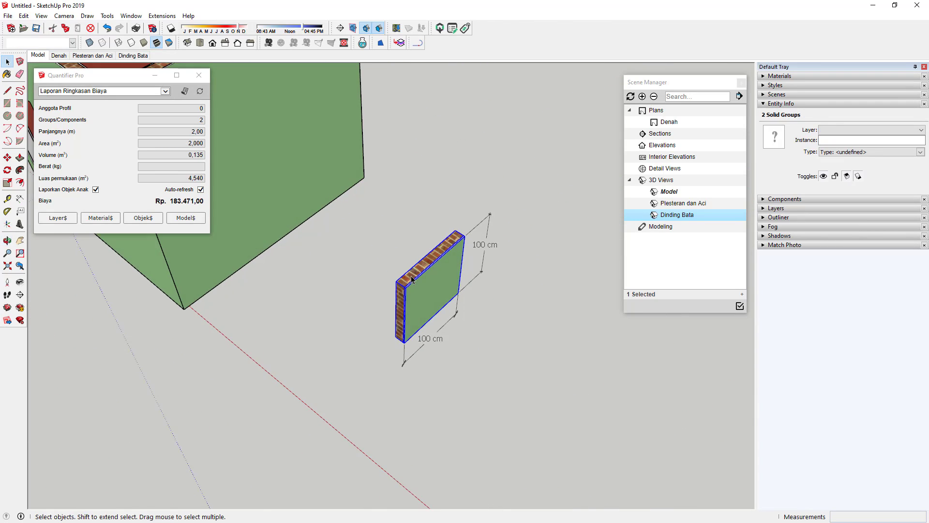
pyautogui.click(184, 91)
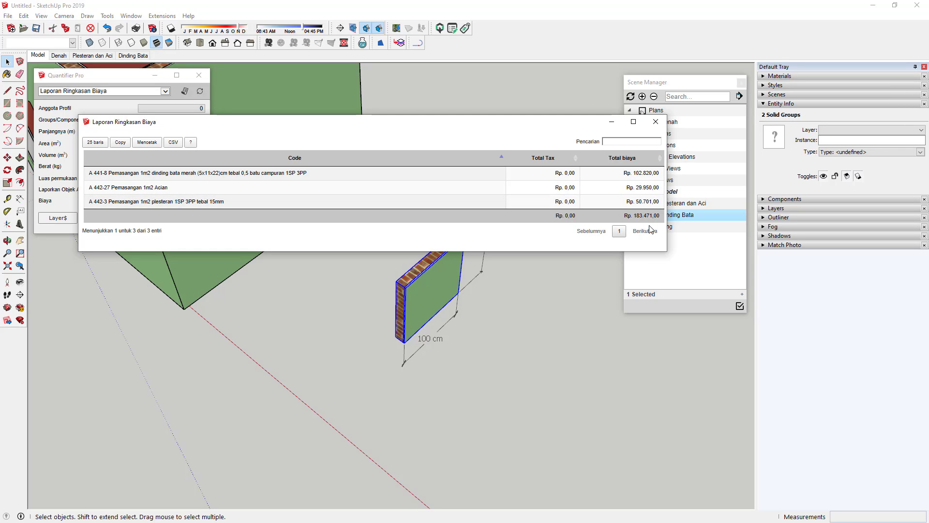
# Examine the layers of the plastered 100 x 100 cm wall sample up close alongside its cost summary report.
pyautogui.moveTo(418, 330); pyautogui.dragTo(458, 334, button='middle')
pyautogui.scroll(5, 412, 291)
pyautogui.scroll(-4, 394, 344)
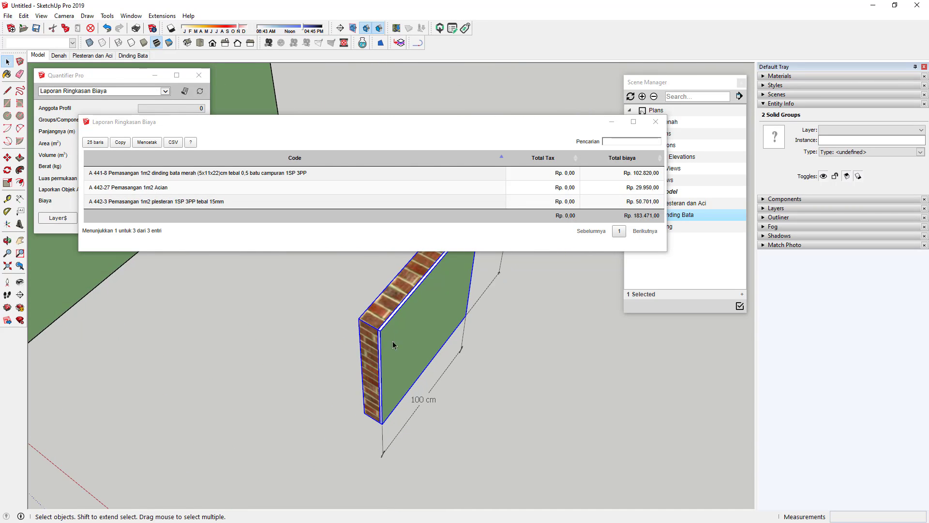
pyautogui.scroll(2, 402, 292)
pyautogui.moveTo(394, 344)
pyautogui.mouseDown(button='middle')
pyautogui.moveTo(403, 292)
pyautogui.moveTo(383, 351)
pyautogui.mouseUp(button='middle')
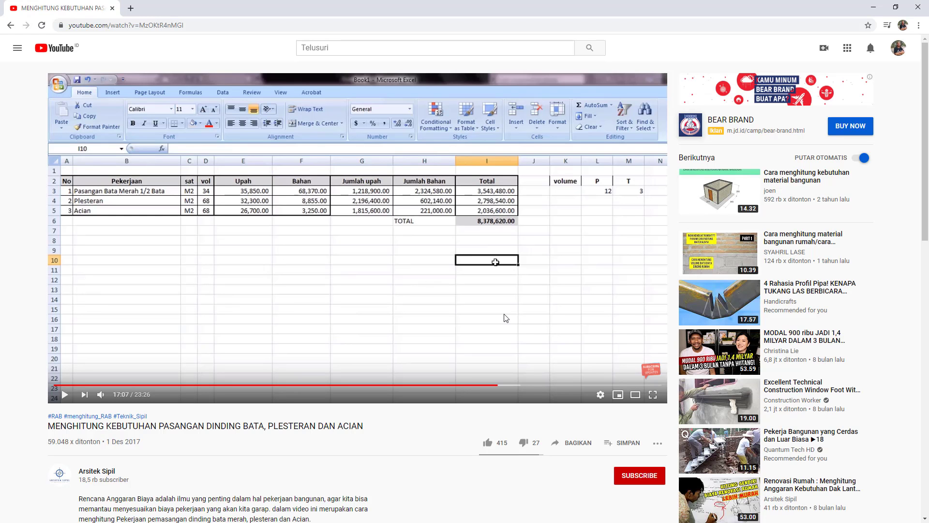
# Switch to the YouTube video, skip to about 17:41 at the cost table for wall, plaster and acian, and pause.
pyautogui.click(506, 318)
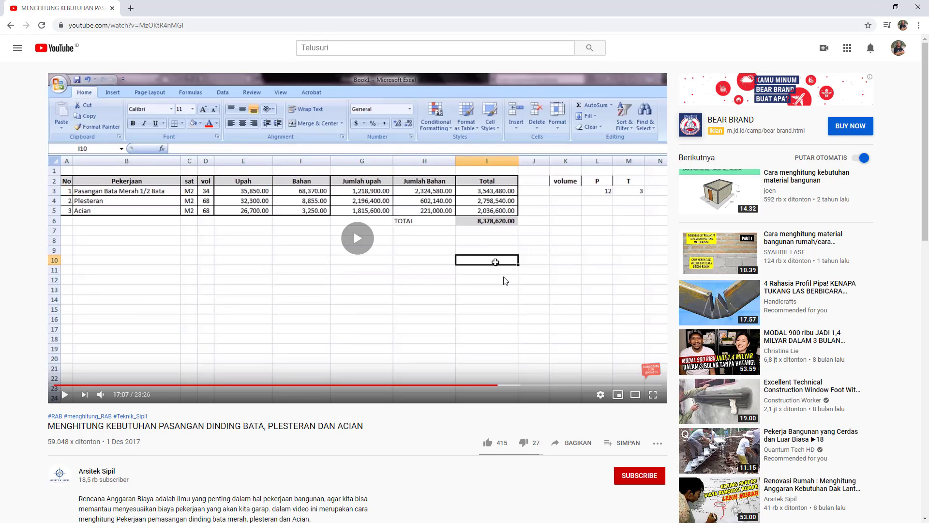
pyautogui.click(501, 310)
pyautogui.click(503, 320)
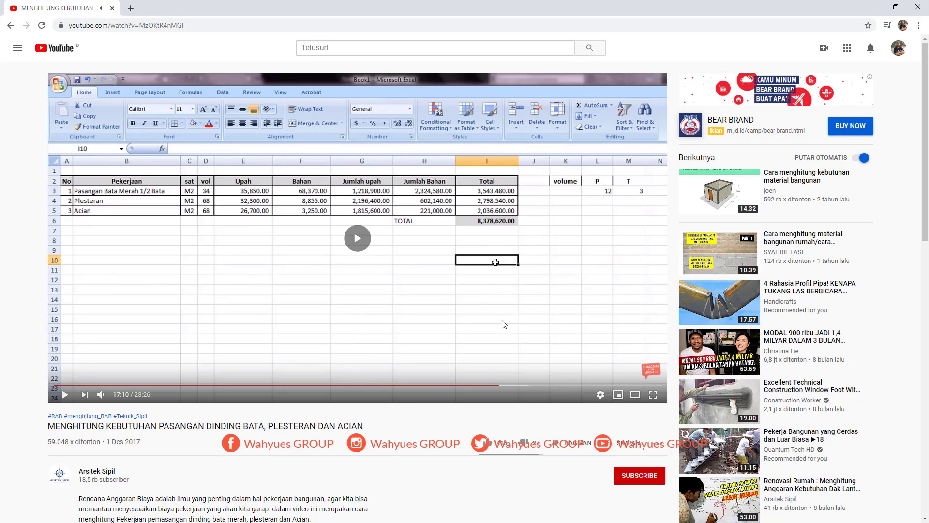
pyautogui.click(504, 385)
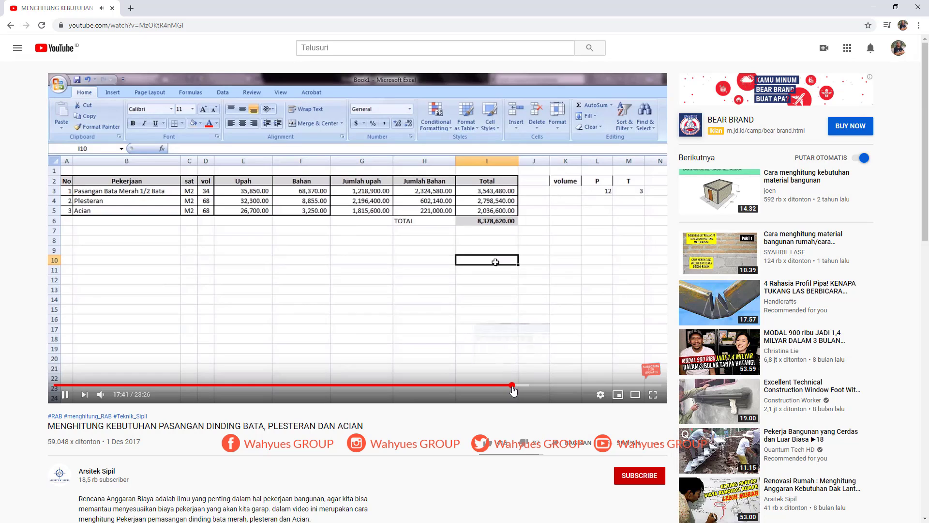
pyautogui.click(512, 386)
pyautogui.click(503, 234)
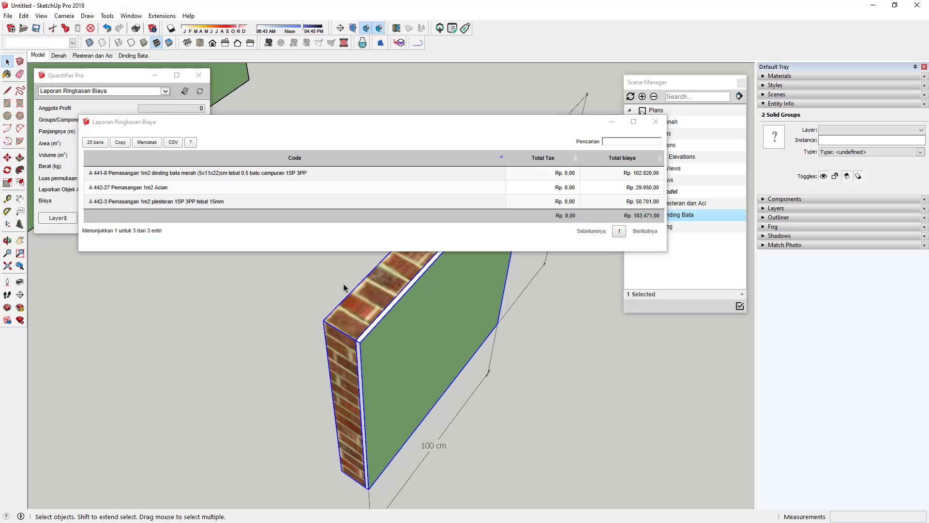
# Switch to SketchUp, select the house's wall group and close the wall sample's cost summary report.
pyautogui.moveTo(513, 429)
pyautogui.mouseDown(button='middle')
pyautogui.moveTo(556, 415)
pyautogui.moveTo(473, 396)
pyautogui.moveTo(600, 376)
pyautogui.mouseUp(button='middle')
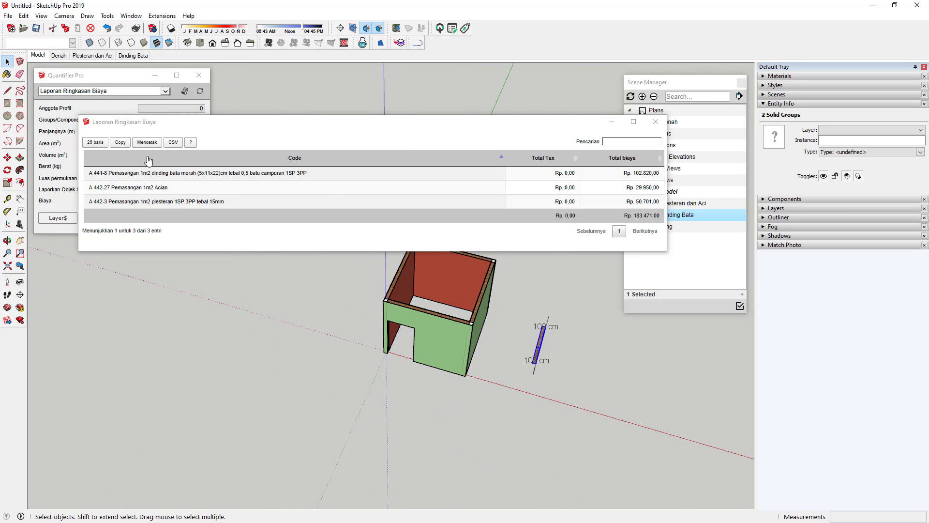
pyautogui.moveTo(411, 374); pyautogui.dragTo(376, 361, button='middle')
pyautogui.scroll(3, 376, 361)
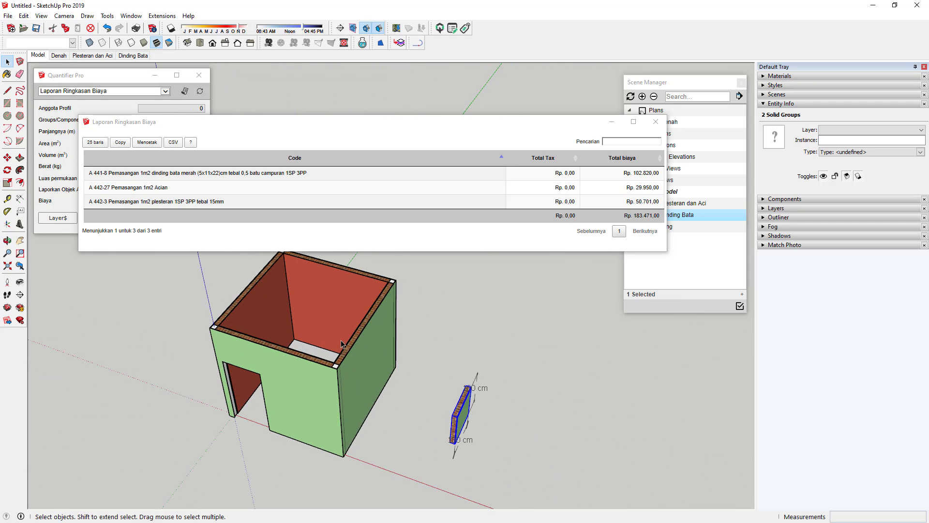
pyautogui.click(360, 371)
pyautogui.click(652, 130)
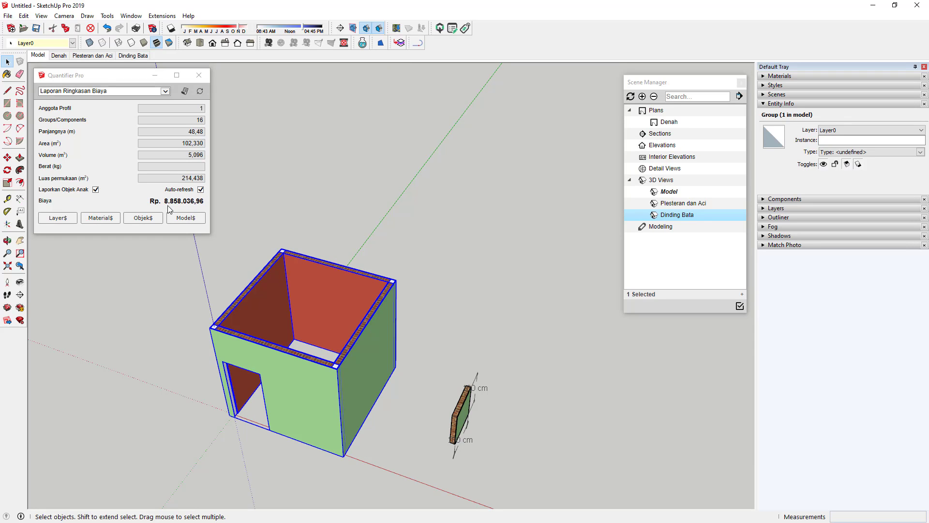
# Switch to the YouTube video, go back to about 15:04 at the 1 M2 PLESTERAN AD. 1:3 TEBAL 15 MM analysis and pause.
pyautogui.hotkey('alt', 'Tab')
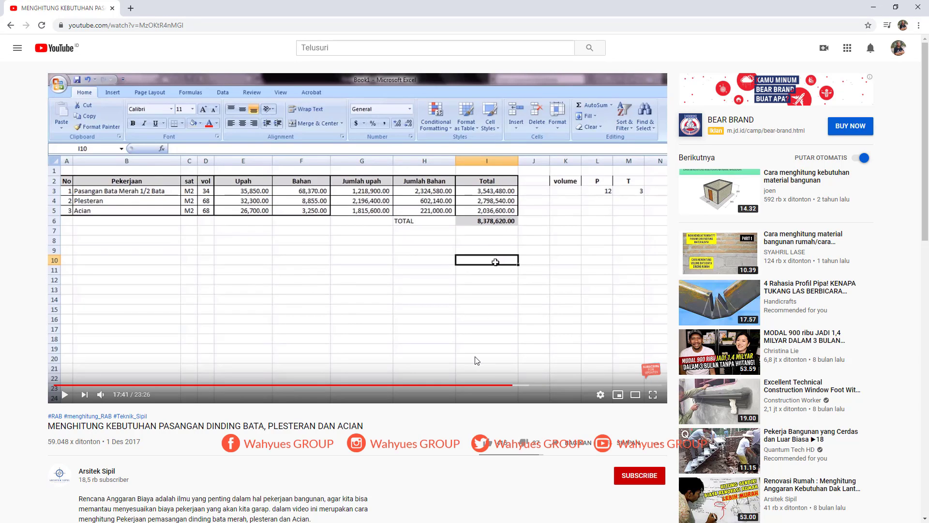
pyautogui.click(481, 332)
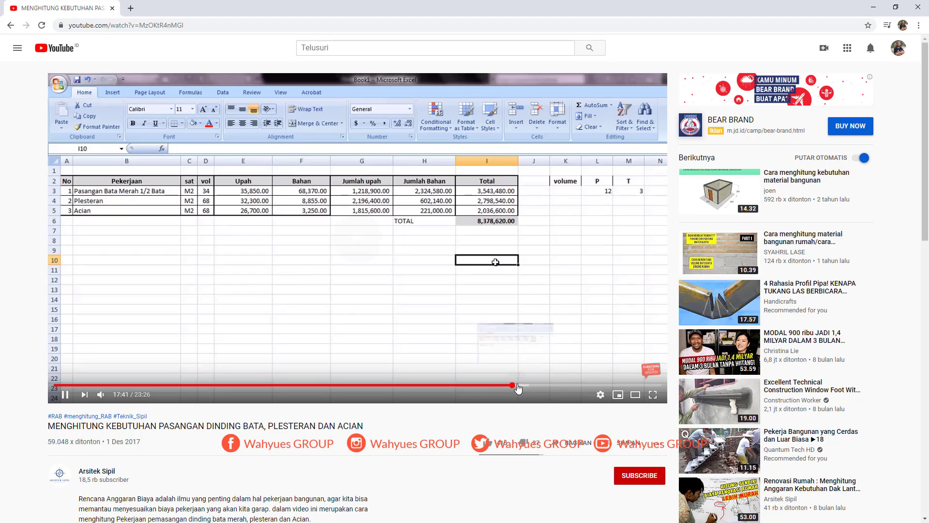
pyautogui.click(522, 386)
pyautogui.click(444, 386)
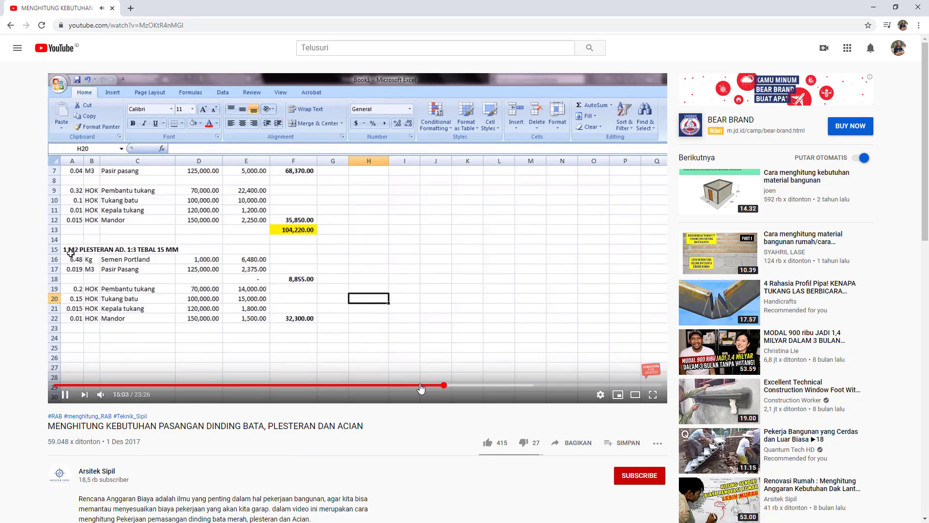
pyautogui.click(451, 332)
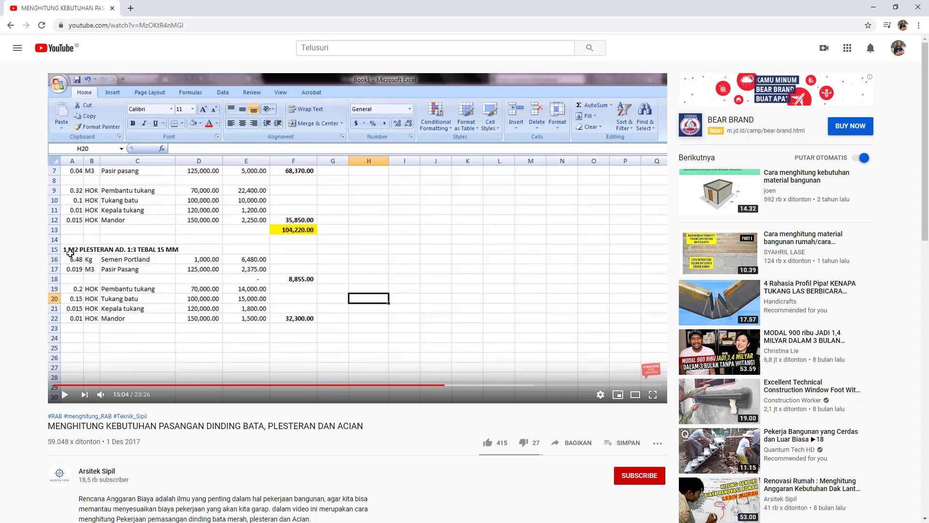
# Switch to the PUPR PDF in Nitro Pro, search for "plesteran" and open analysis A.4.4.2.3 for 1SP : 3PP plaster, 15 mm thick.
pyautogui.hotkey('alt', 'Tab')
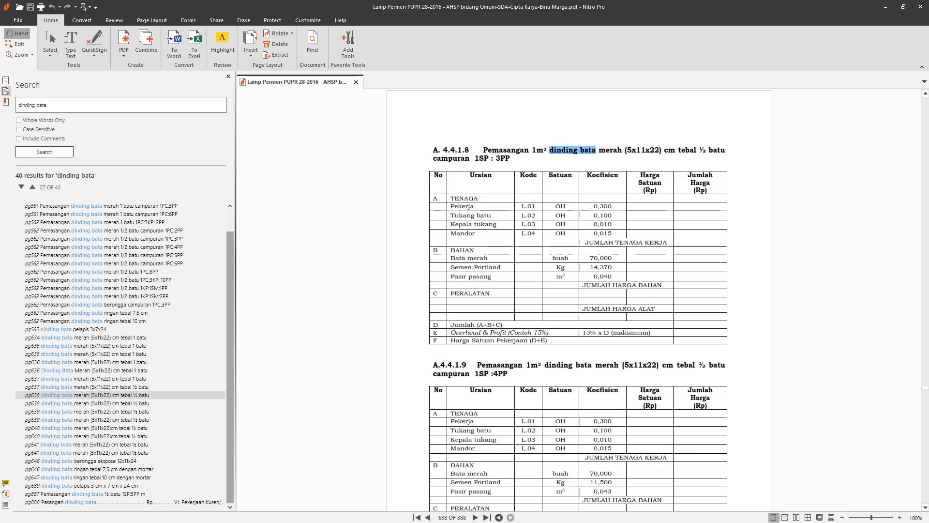
pyautogui.tripleClick(33, 105)
pyautogui.write('plesteran')
pyautogui.press('Return')
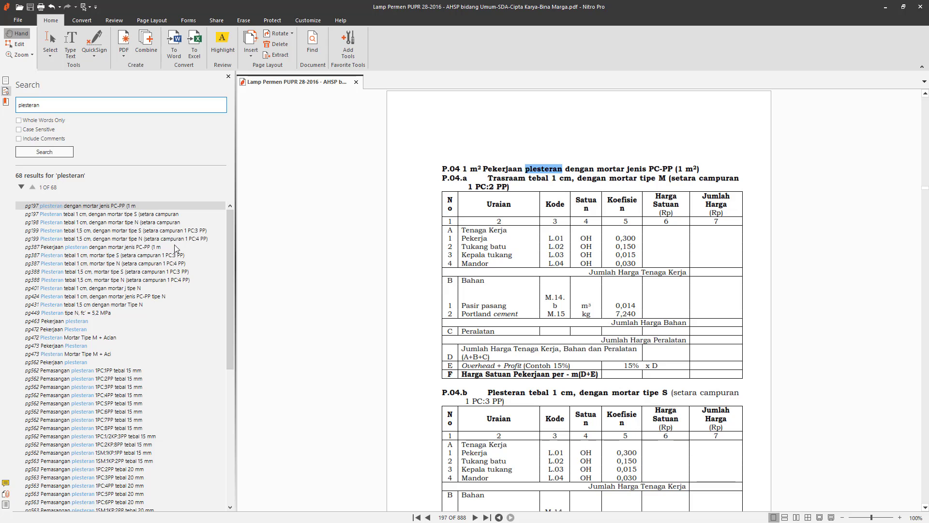
pyautogui.scroll(-4, 232, 351)
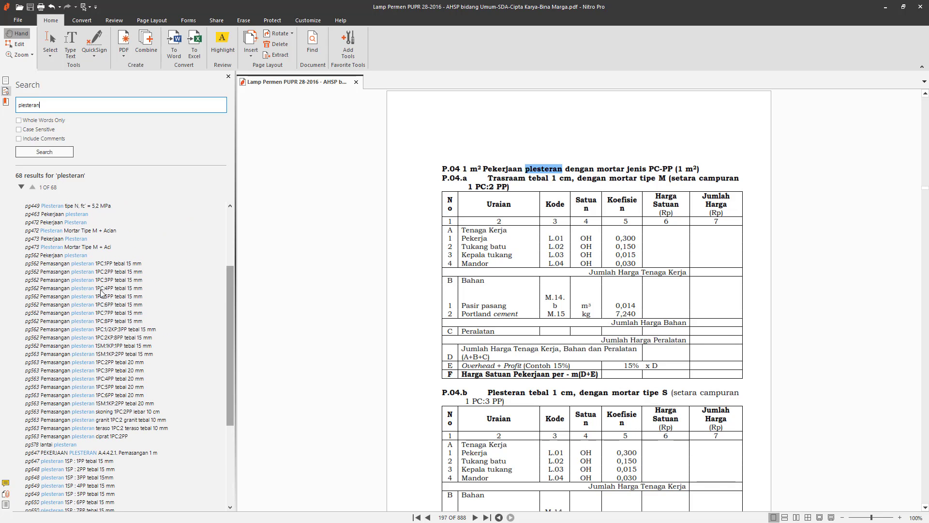
pyautogui.click(133, 281)
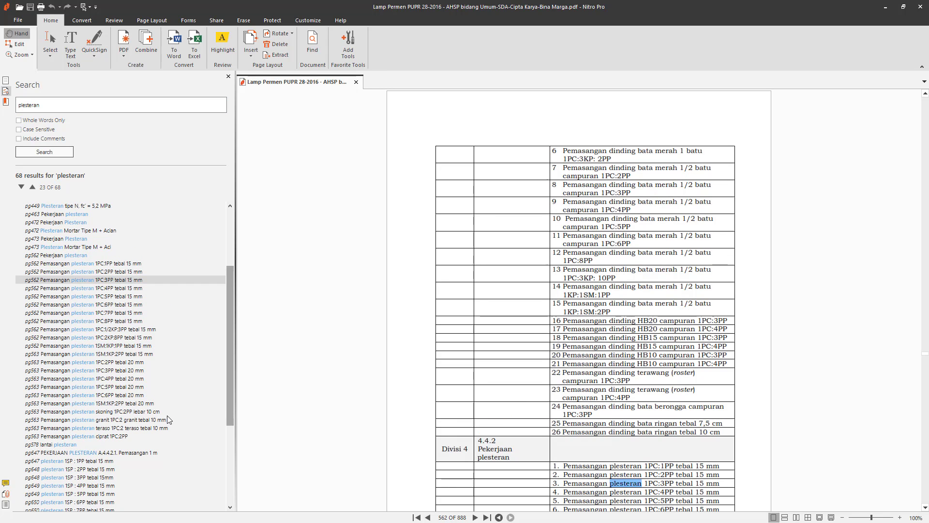
pyautogui.scroll(-6, 155, 436)
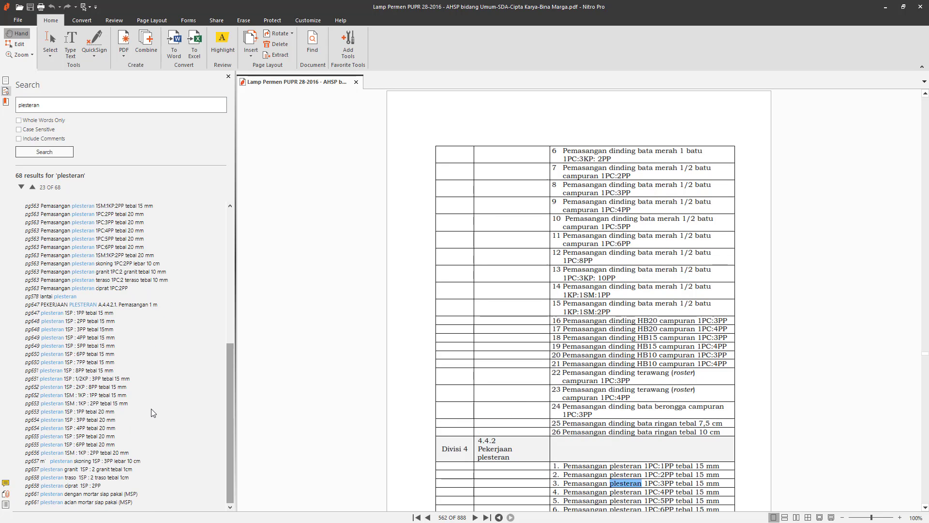
pyautogui.click(96, 330)
pyautogui.scroll(-3, 504, 320)
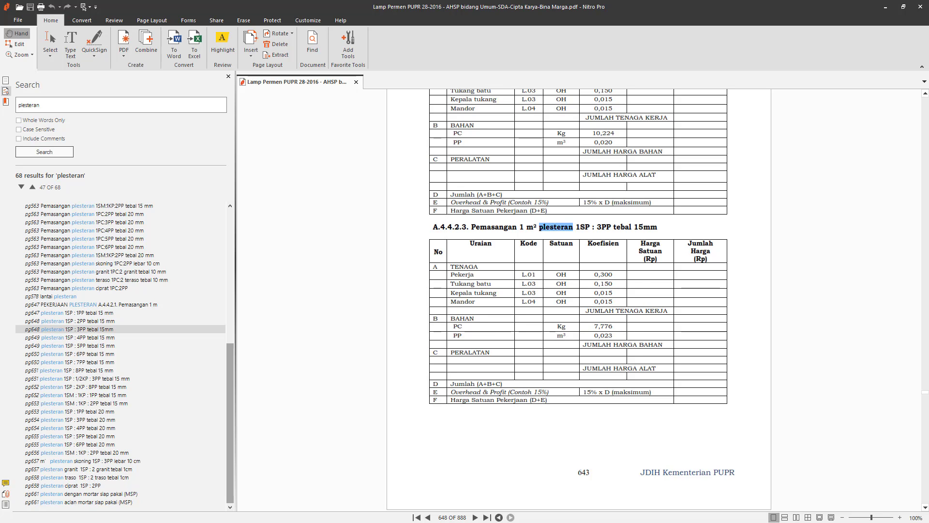
# Switch to the YouTube video, skip ahead to about 15:54 at the 1 M2 ACIAN analysis and pause.
pyautogui.hotkey('alt', 'Tab')
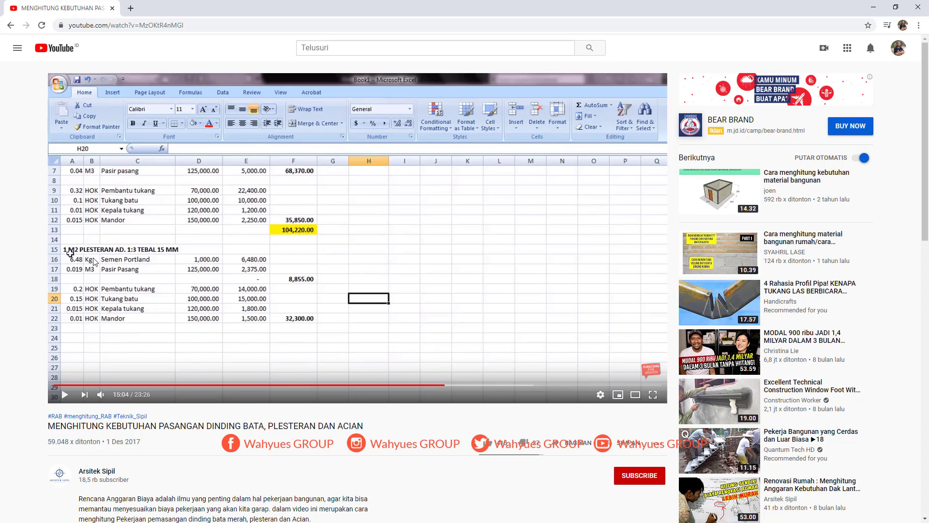
pyautogui.click(424, 360)
pyautogui.click(457, 386)
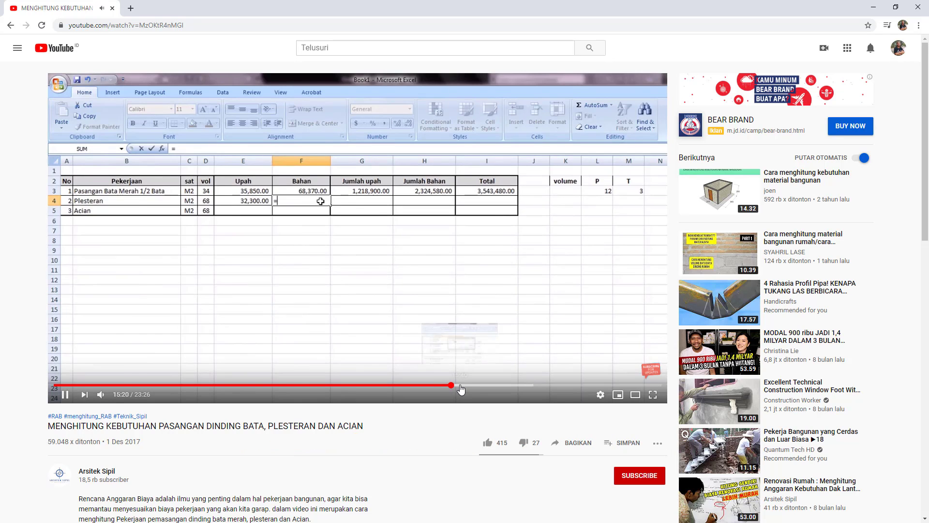
pyautogui.click(464, 386)
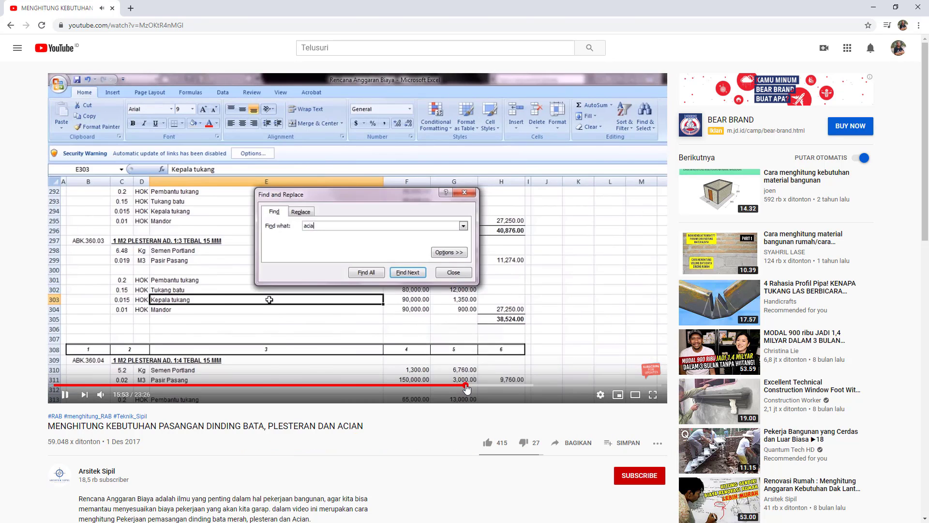
pyautogui.click(467, 386)
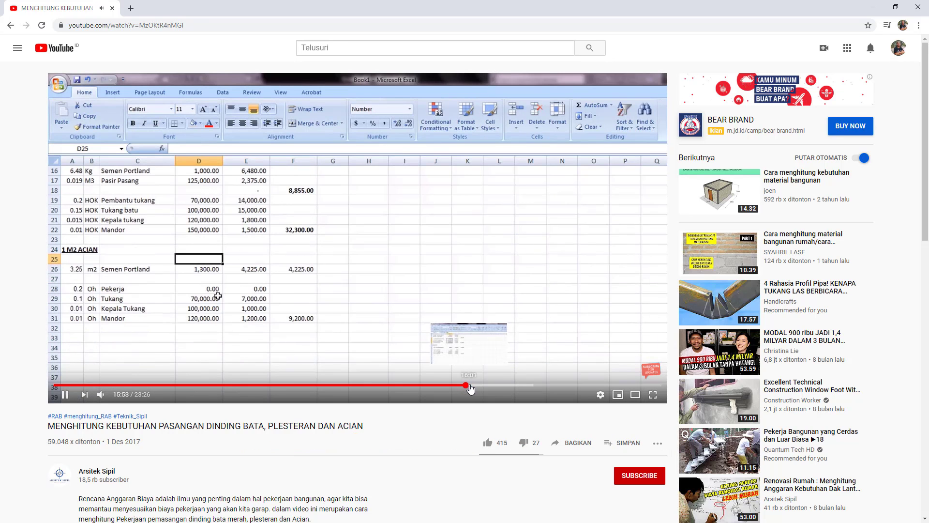
pyautogui.click(356, 292)
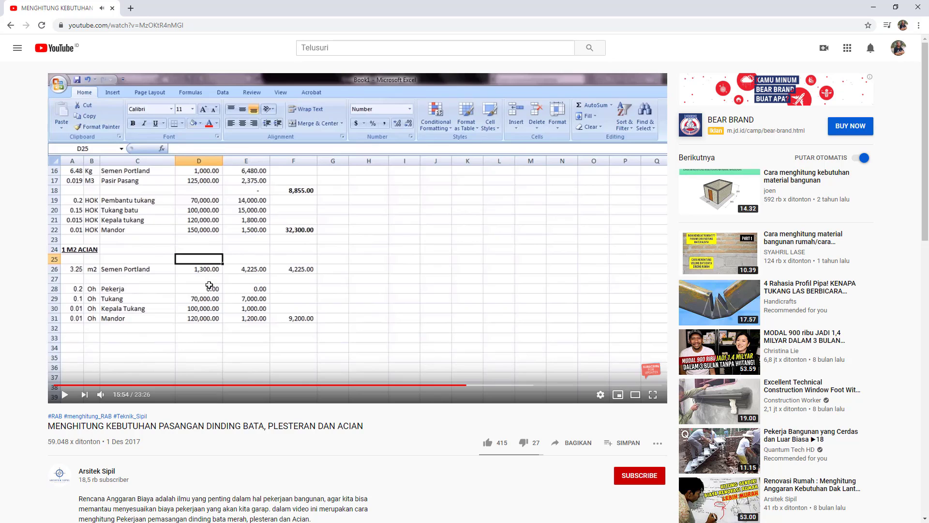
# Switch to the PUPR PDF, search for "acian" and open analysis A.4.4.2.27 Pemasangan 1 m² acian.
pyautogui.hotkey('alt', 'Tab')
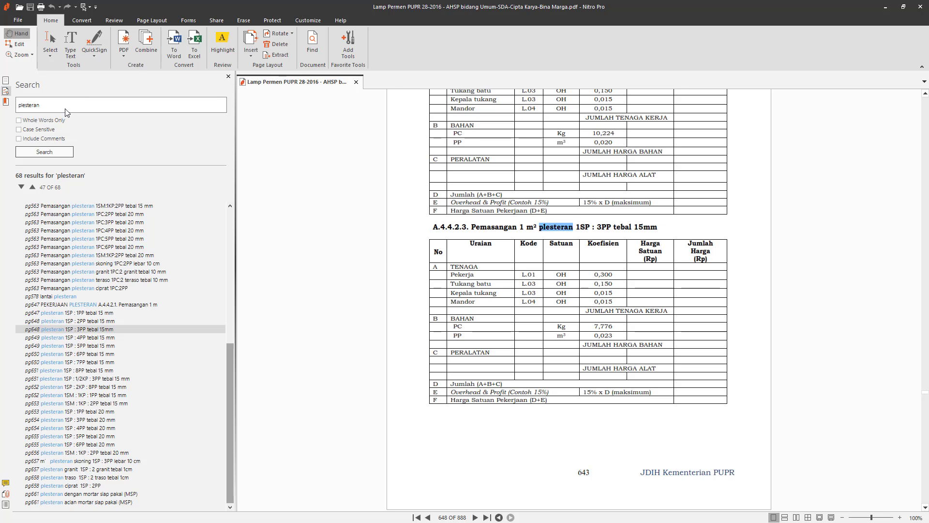
pyautogui.doubleClick(58, 104)
pyautogui.write('acian')
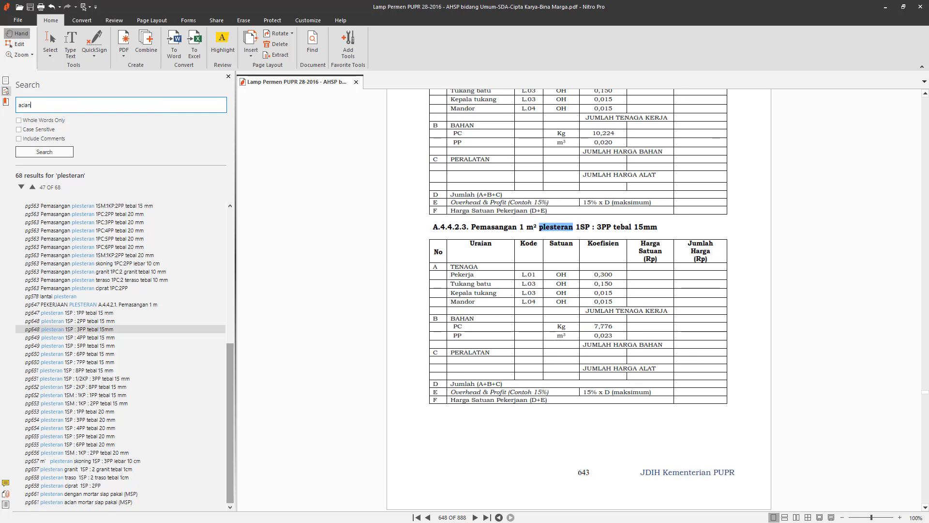
pyautogui.press('Return')
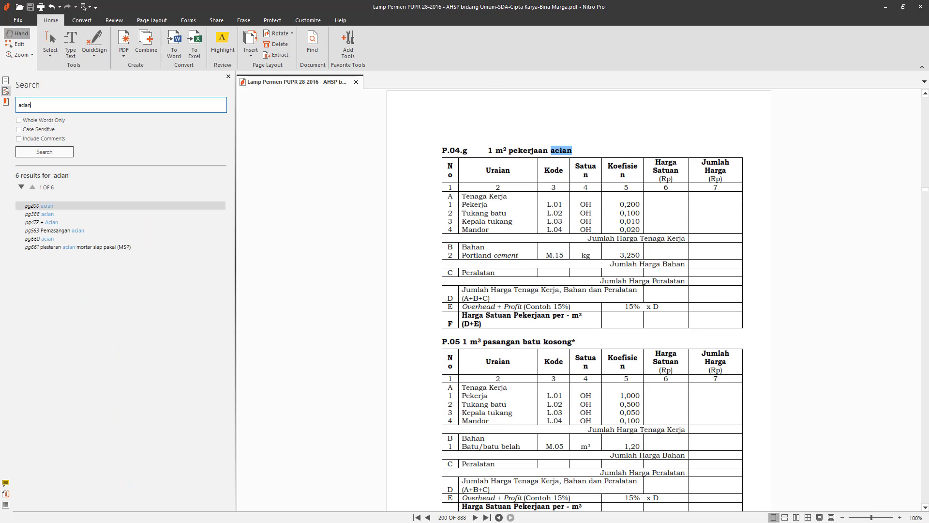
pyautogui.click(97, 230)
pyautogui.click(80, 246)
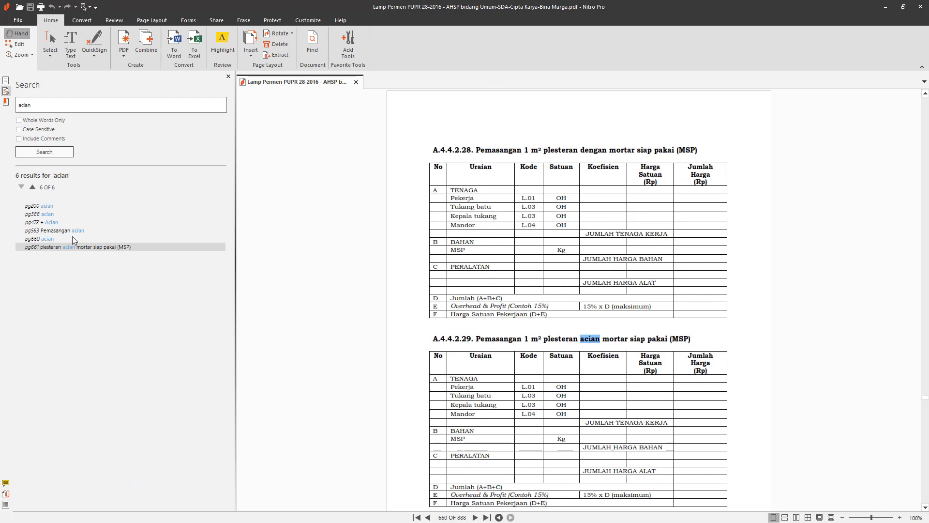
pyautogui.click(72, 239)
pyautogui.scroll(-2, 474, 326)
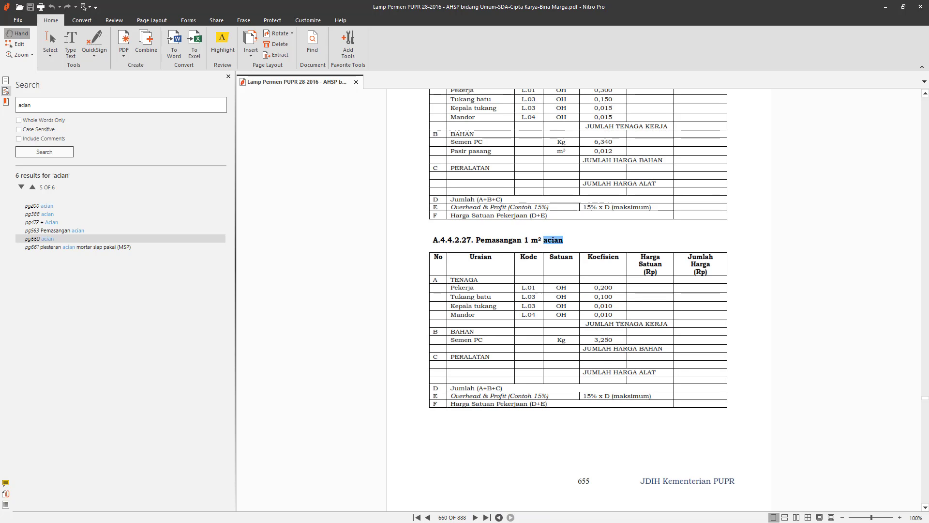
# Compare the acian coefficients in the YouTube video with those in PUPR analysis A.4.4.2.27.
pyautogui.hotkey('alt', 'Tab')
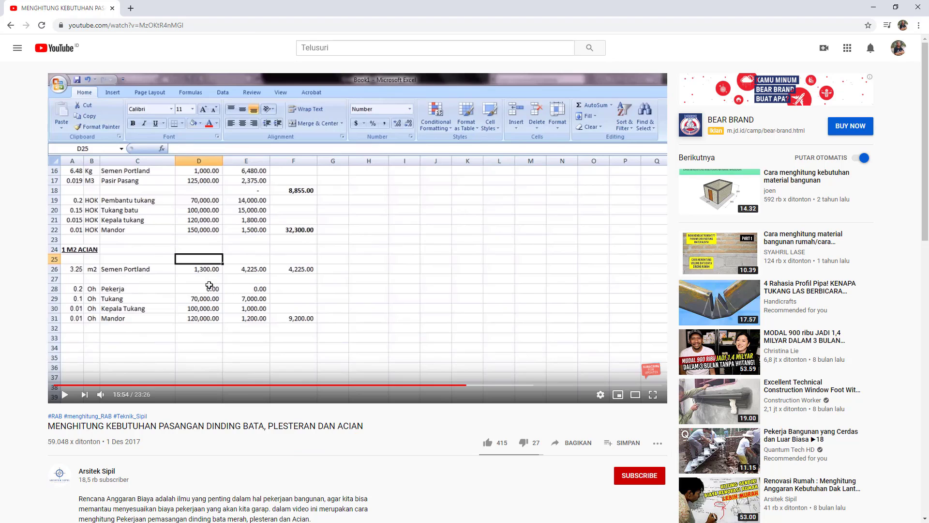
pyautogui.hotkey('alt', 'Tab')
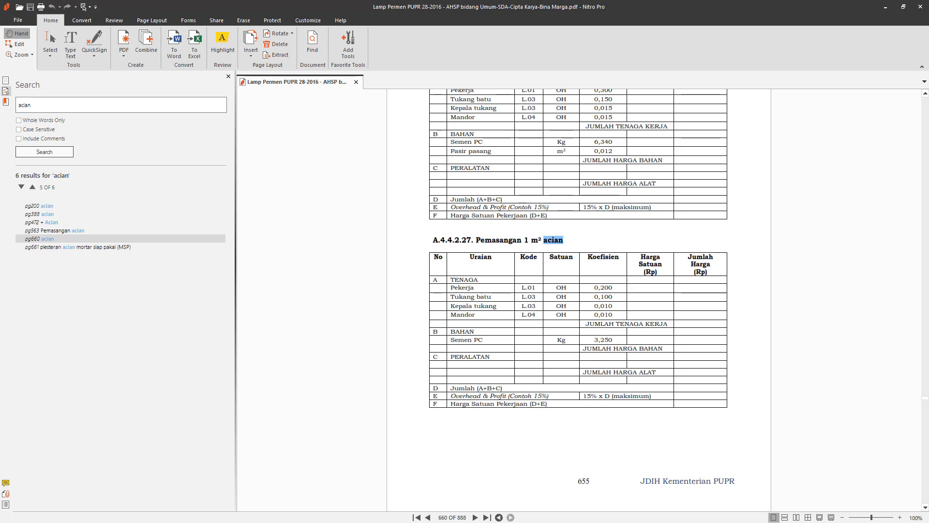
pyautogui.hotkey('alt', 'Tab')
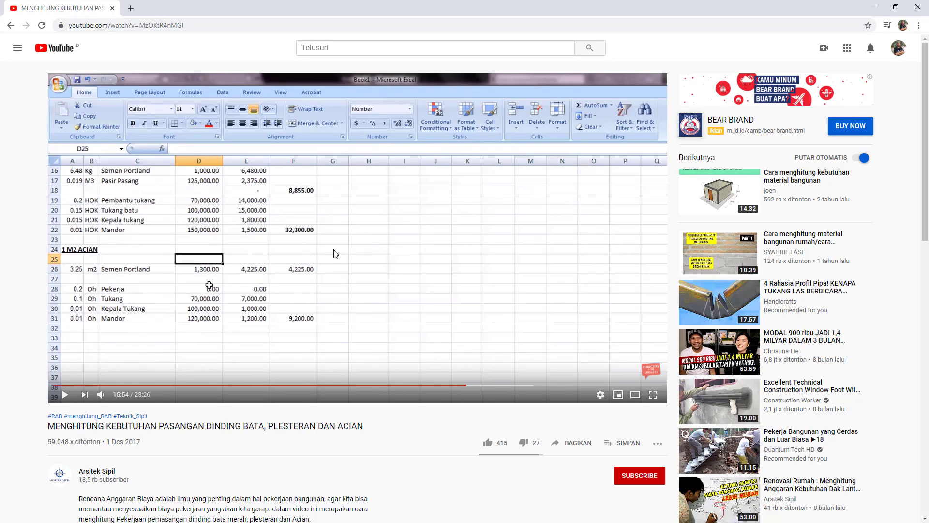
# Resume the YouTube video, skip to about 17:12 at the table with the overall cost total and pause.
pyautogui.click(462, 341)
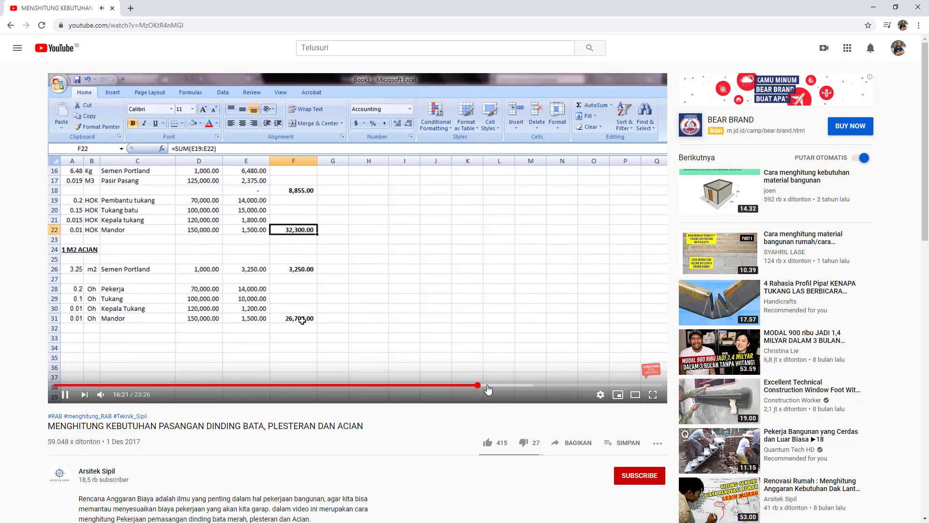
pyautogui.click(487, 385)
pyautogui.click(500, 385)
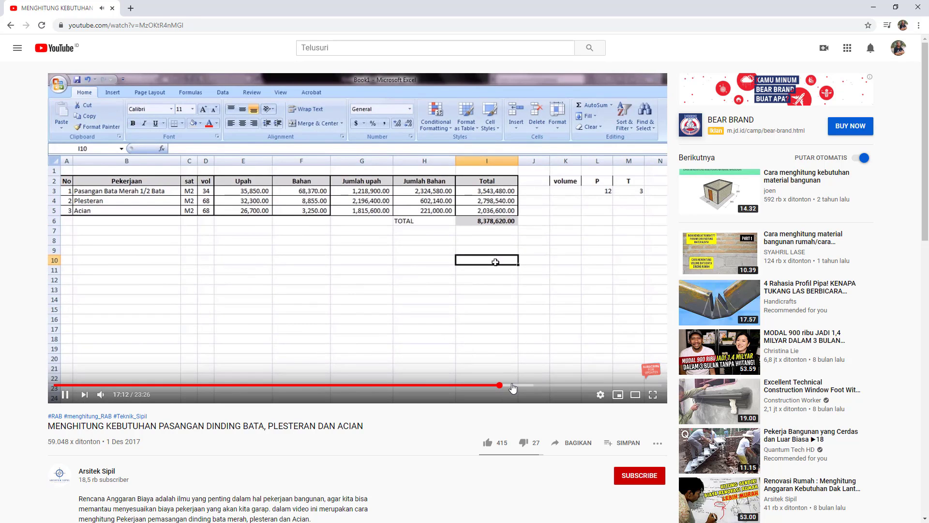
pyautogui.click(507, 307)
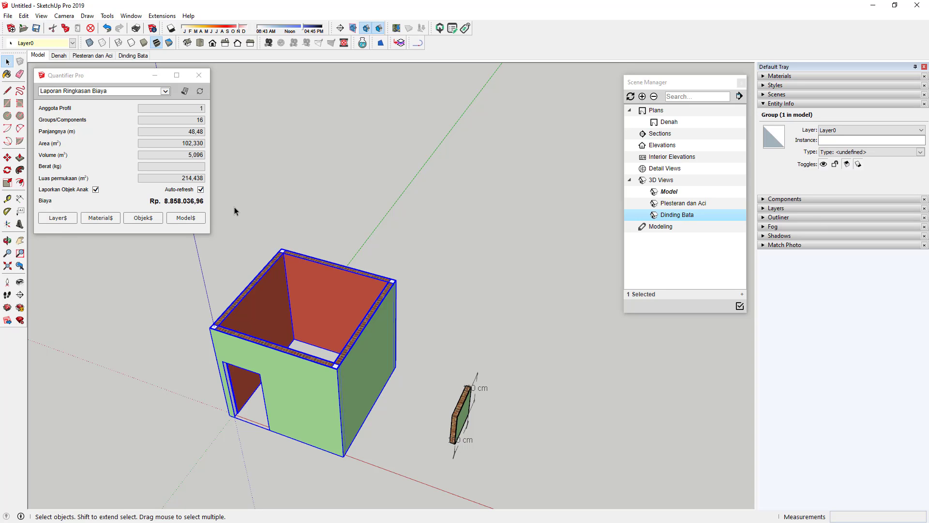
# Select the house group, open its detailed Laporan Ringkasan Biaya report and compare the costs with the YouTube video's table.
pyautogui.click(238, 211)
pyautogui.click(309, 261)
pyautogui.click(184, 91)
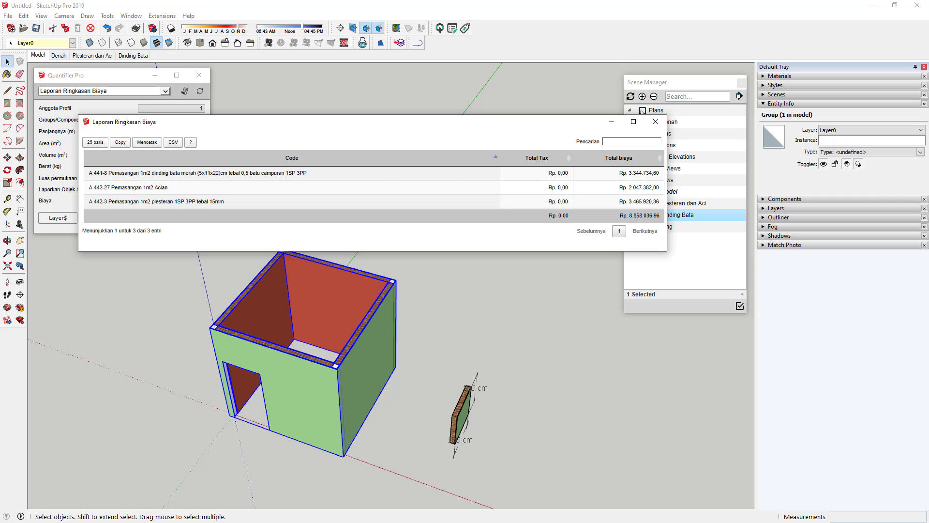
pyautogui.hotkey('alt', 'Tab')
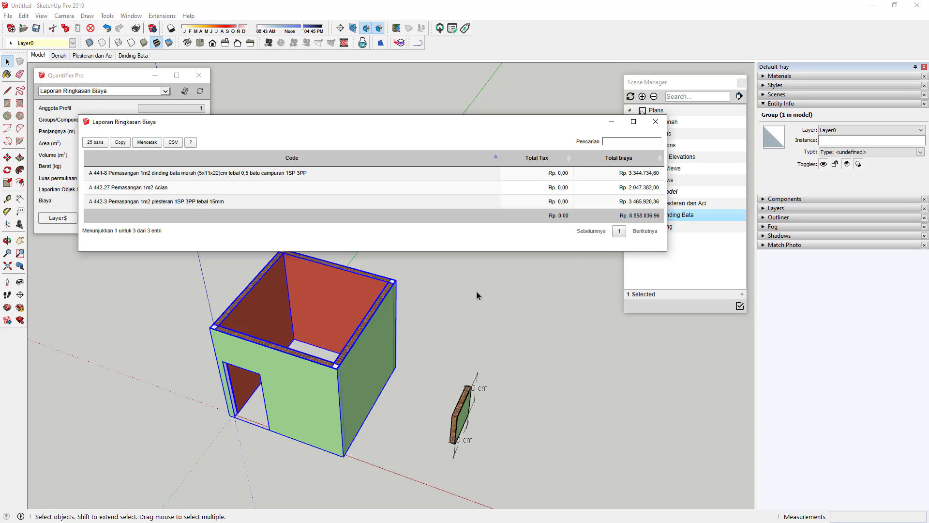
# Show the Plesteran dan Aci scene, select its wall group to read the quantities and cost, and move the cost report off the model.
pyautogui.click(92, 55)
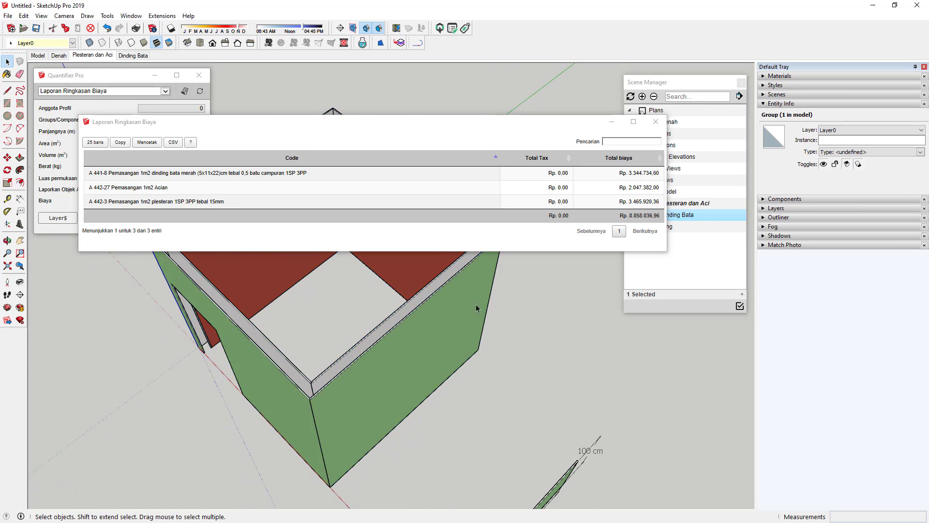
pyautogui.click(434, 312)
pyautogui.moveTo(297, 123); pyautogui.dragTo(458, 85)
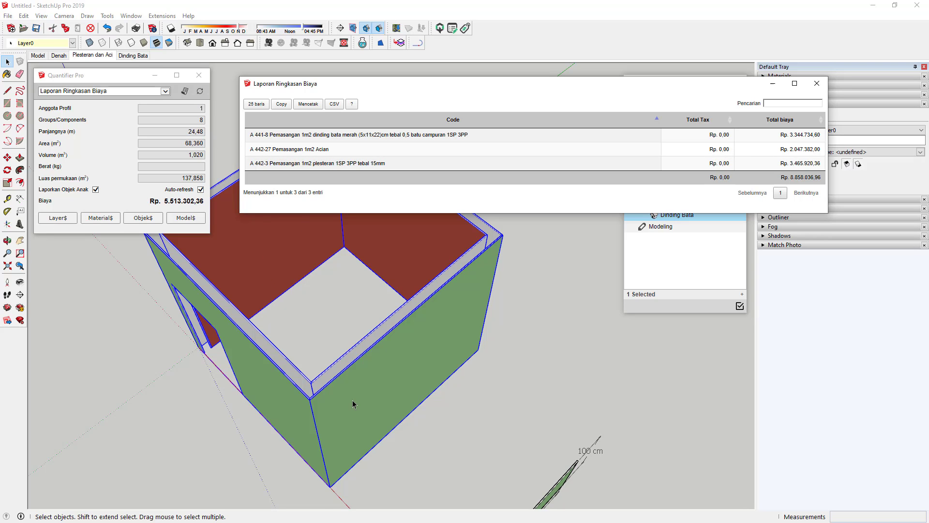
pyautogui.moveTo(353, 403); pyautogui.dragTo(188, 348, button='middle')
pyautogui.scroll(-5, 188, 345)
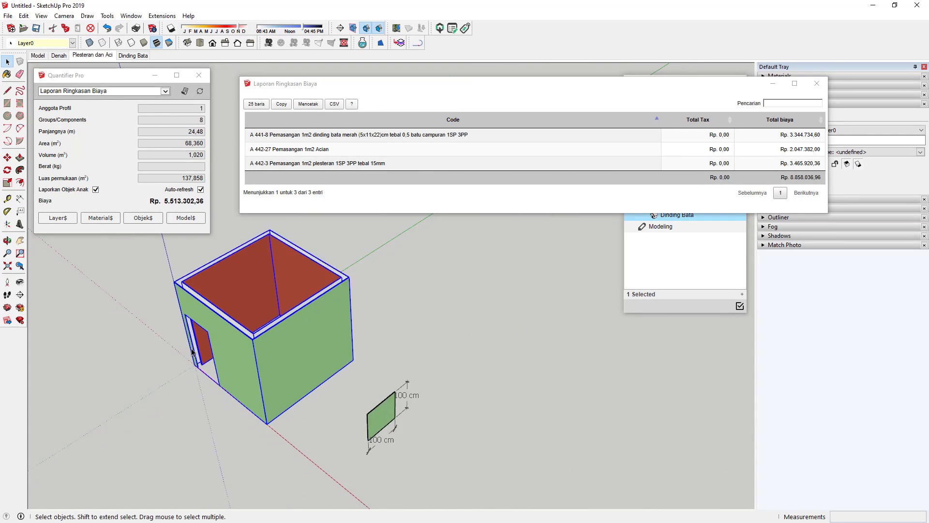
pyautogui.moveTo(257, 332); pyautogui.dragTo(285, 300, button='middle')
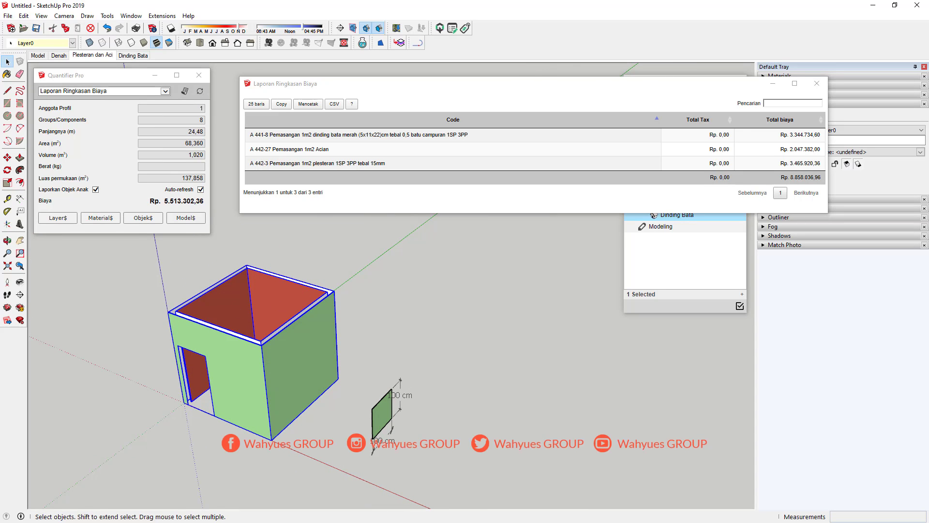
# Compare the brick wall, plaster and acian totals in the cost report with those in the YouTube video's table.
pyautogui.hotkey('alt', 'Tab')
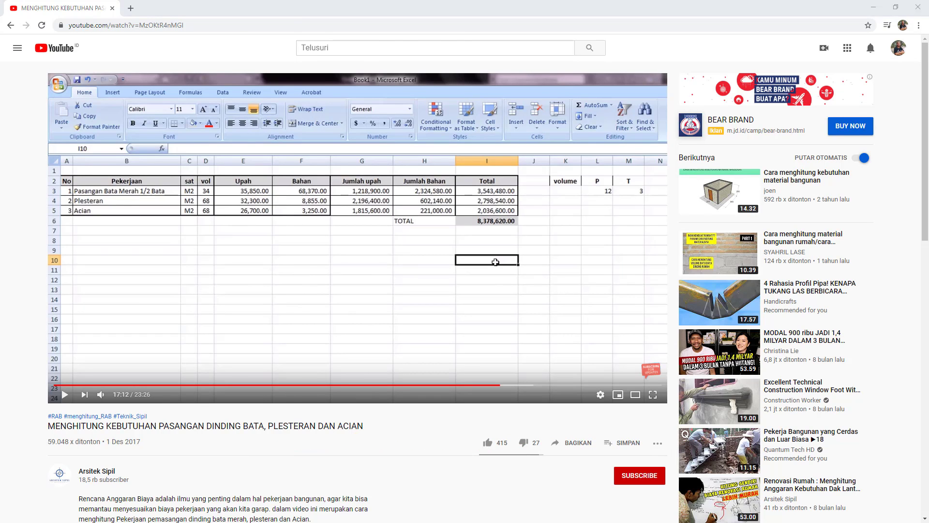
pyautogui.hotkey('alt', 'Tab')
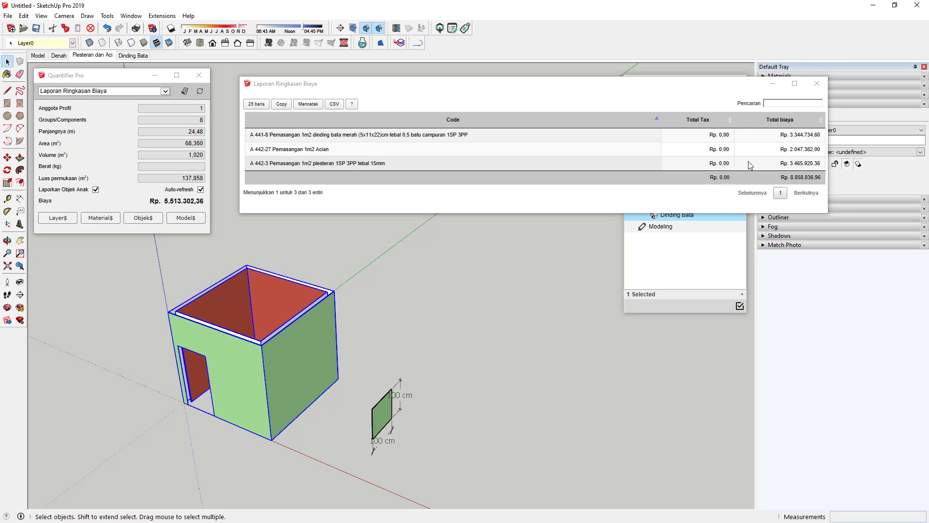
pyautogui.hotkey('alt', 'Tab')
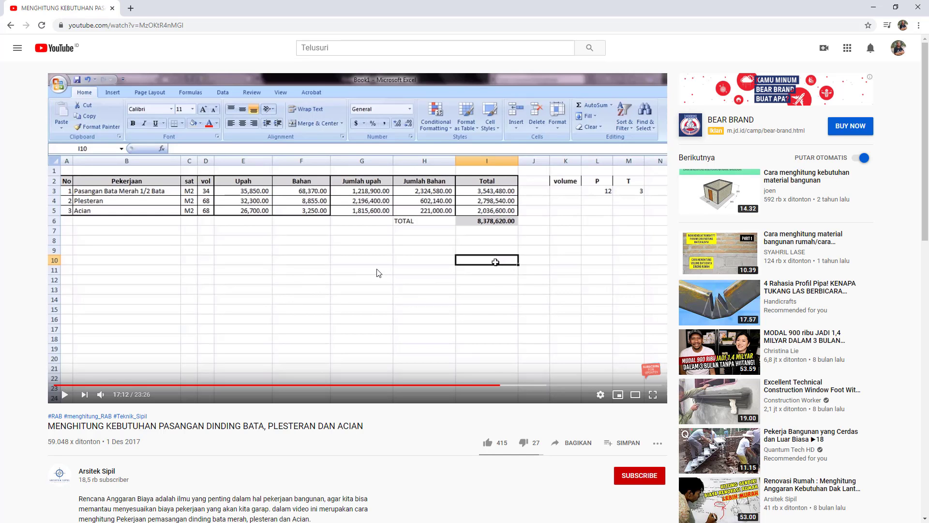
# Expand the YouTube video's description and examine the download link for the Analisa Satuan Harga SNI file.
pyautogui.scroll(-2, 281, 357)
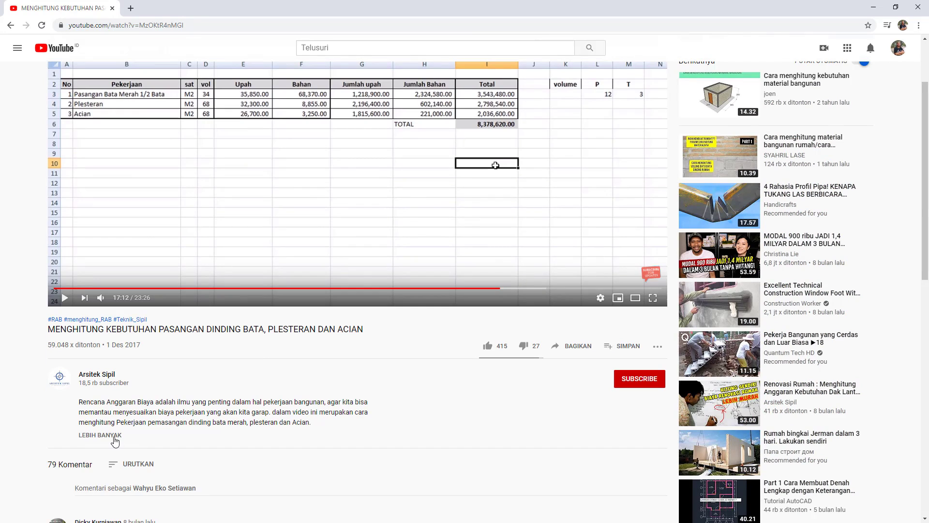
pyautogui.click(114, 438)
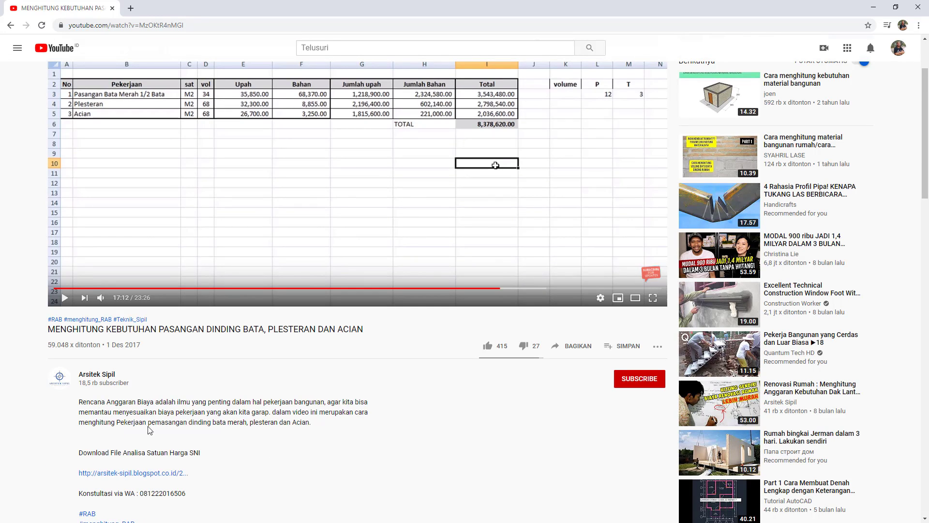
pyautogui.scroll(-1, 223, 448)
pyautogui.scroll(2, 240, 371)
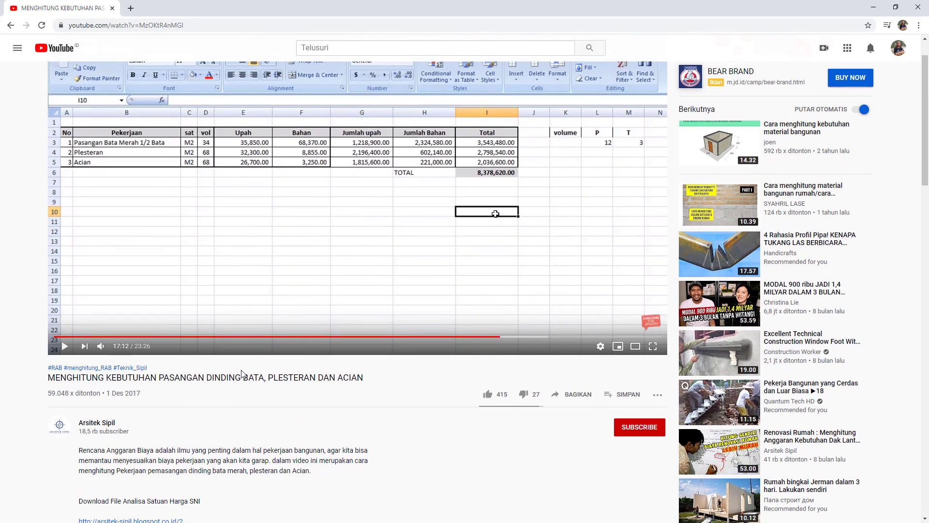
pyautogui.scroll(-2, 225, 484)
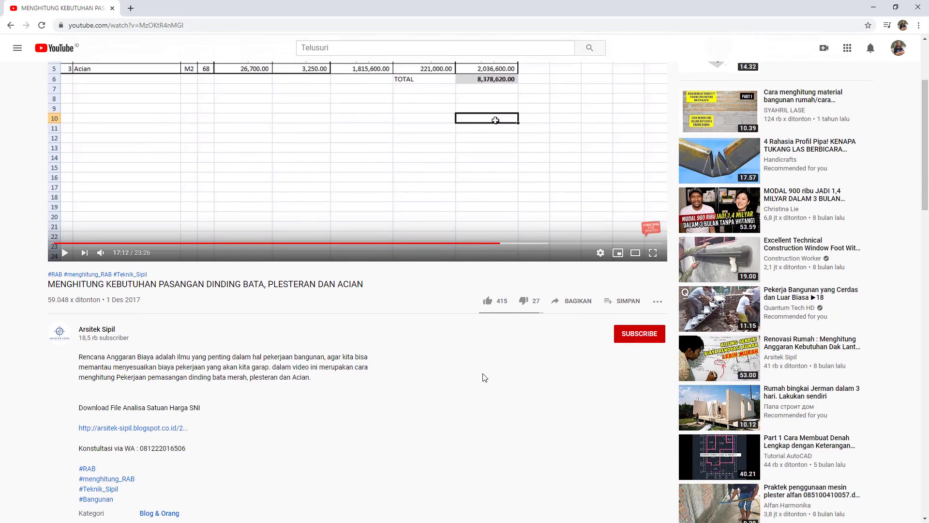
pyautogui.scroll(3, 483, 370)
pyautogui.scroll(-2, 257, 317)
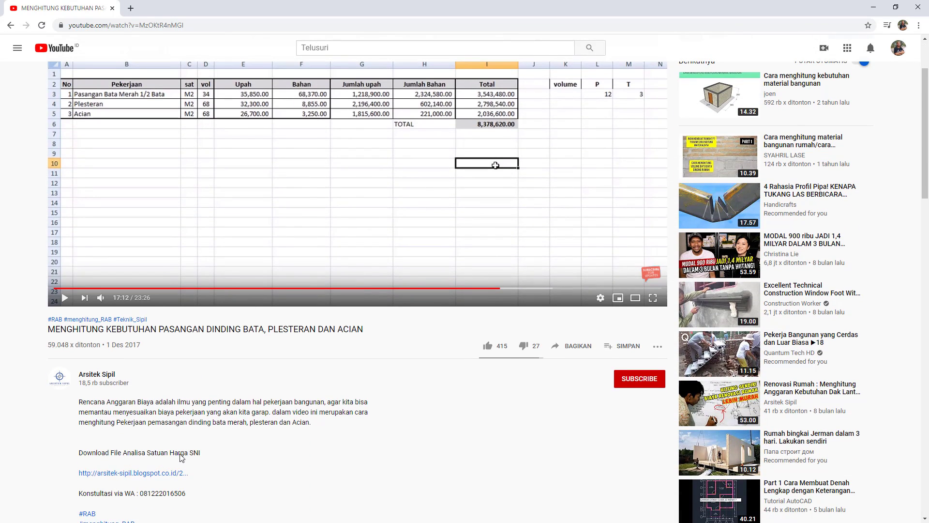
pyautogui.scroll(2, 504, 326)
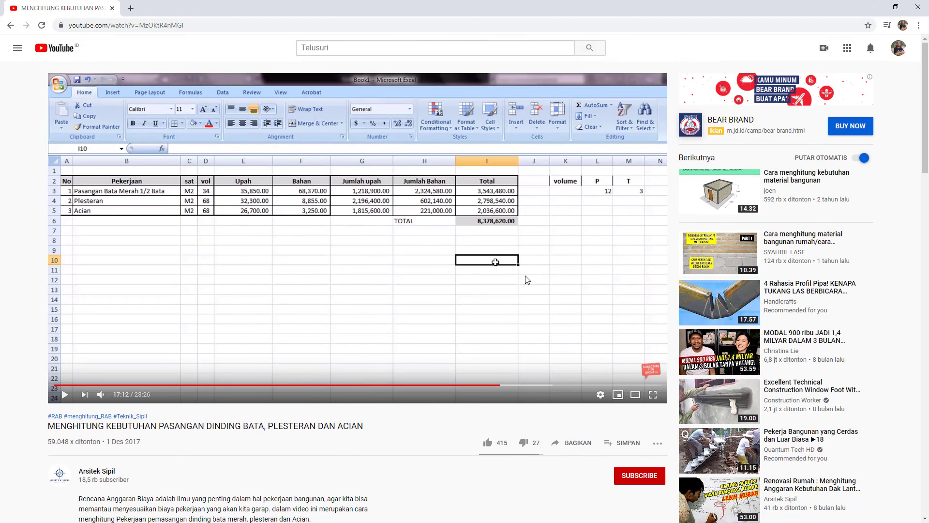
# Resume the YouTube video, skip ahead to about 19:00 at the BATA, SEMEN and PASIR columns and pause.
pyautogui.click(498, 338)
pyautogui.click(494, 337)
pyautogui.click(545, 385)
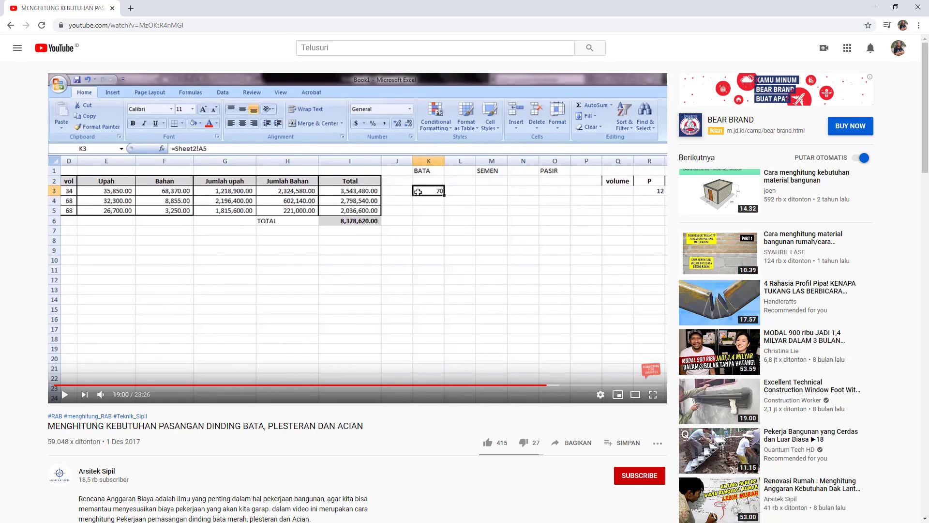
# Switch past the PUPR PDF to SketchUp, show the Model scene and select the house group.
pyautogui.hotkey('alt', 'Tab')
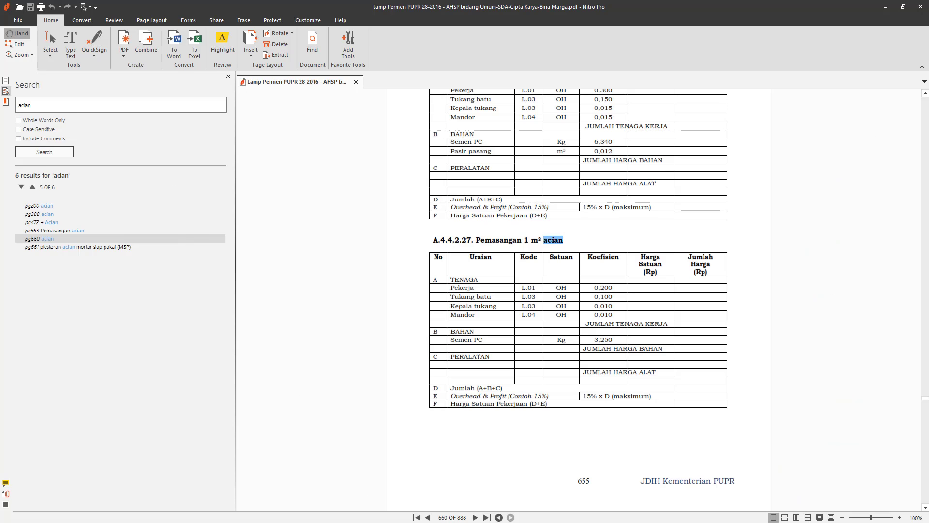
pyautogui.hotkey('alt', 'Tab')
pyautogui.click(509, 278)
pyautogui.click(43, 57)
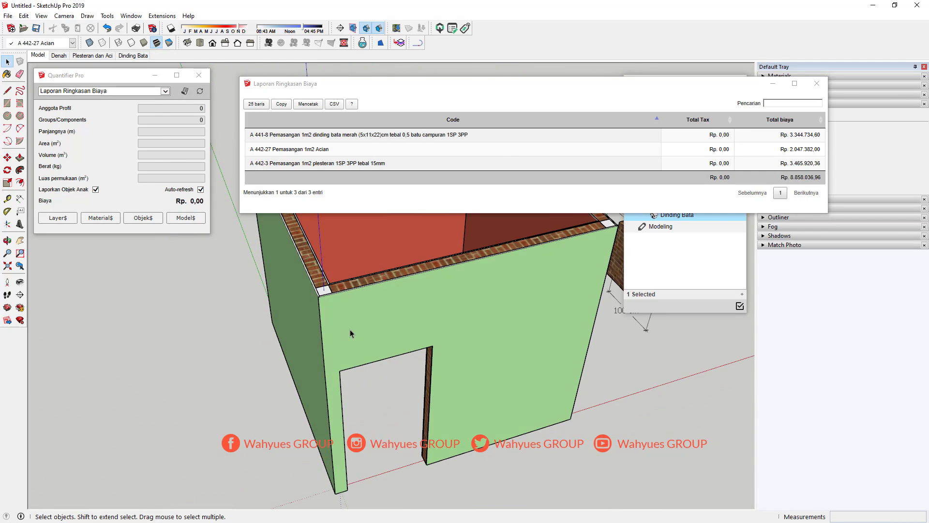
pyautogui.click(351, 327)
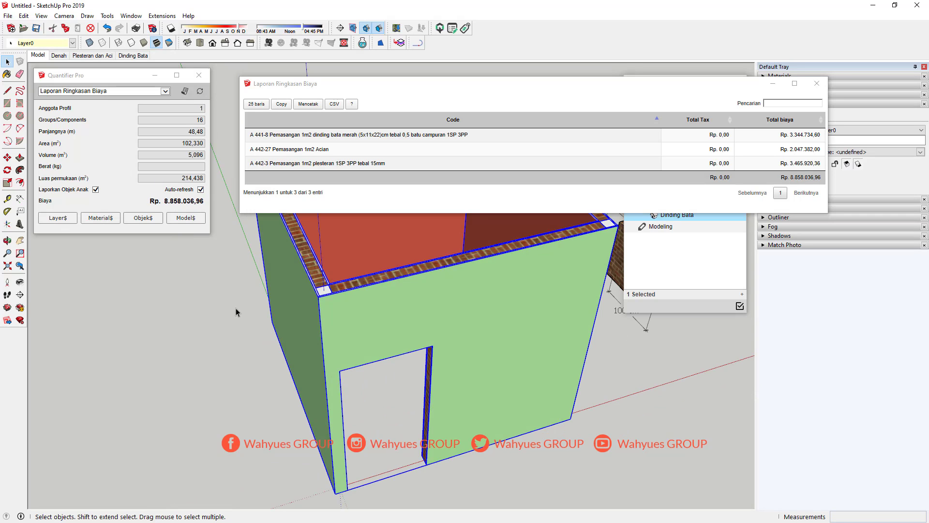
# Select the 100 × 100 cm wall sample beside the house to read its cost in Quantifier Pro.
pyautogui.moveTo(534, 400); pyautogui.dragTo(259, 332, button='middle')
pyautogui.scroll(-5, 287, 343)
pyautogui.scroll(3, 368, 345)
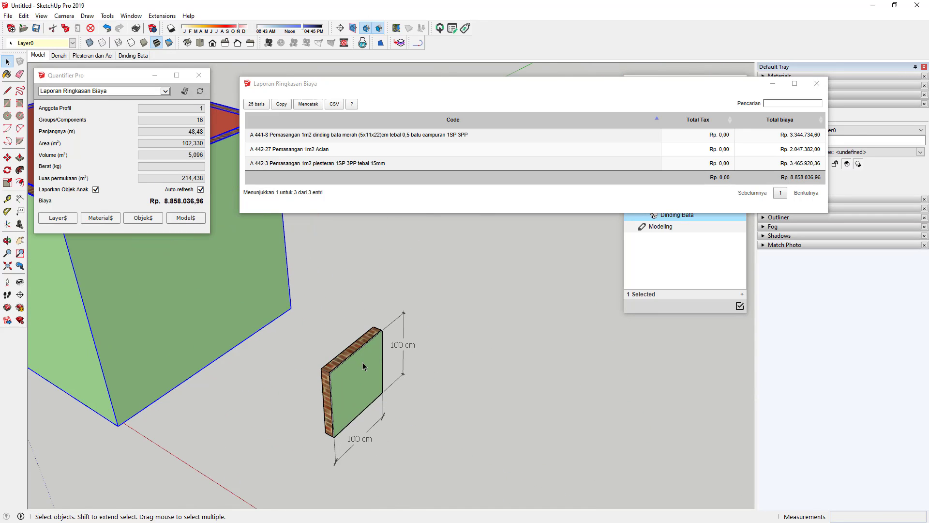
pyautogui.click(368, 345)
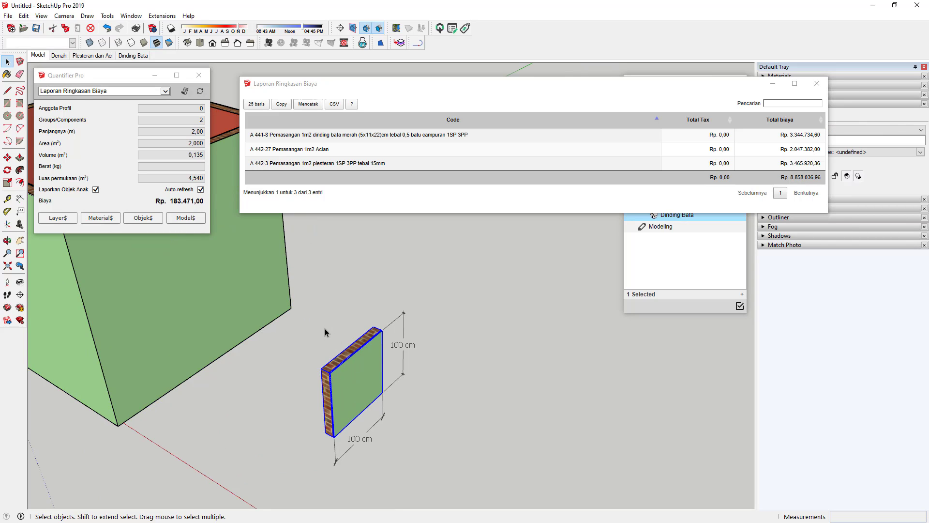
# Select the whole house group again to read its total cost in Quantifier Pro.
pyautogui.scroll(-2, 480, 333)
pyautogui.scroll(-1, 480, 333)
pyautogui.click(320, 285)
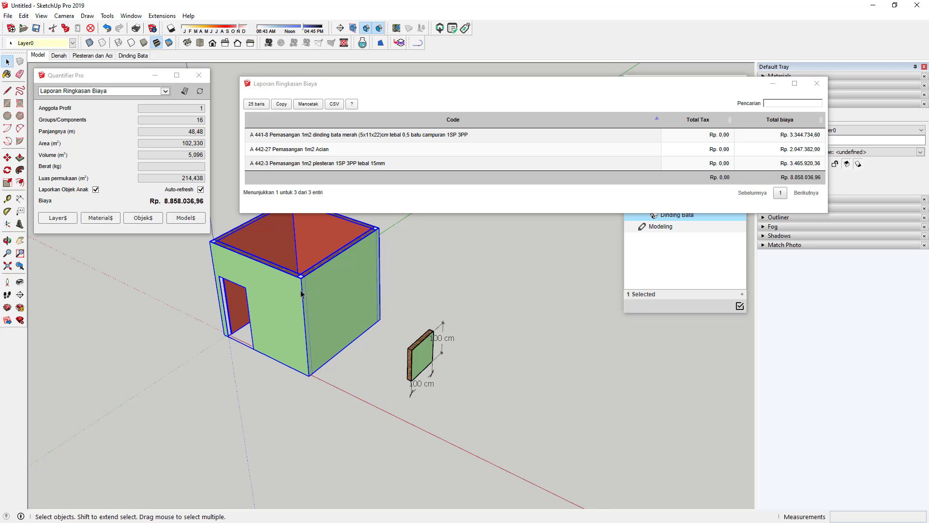
pyautogui.moveTo(301, 294)
pyautogui.mouseDown(button='middle')
pyautogui.moveTo(386, 297)
pyautogui.moveTo(312, 263)
pyautogui.moveTo(316, 285)
pyautogui.mouseUp(button='middle')
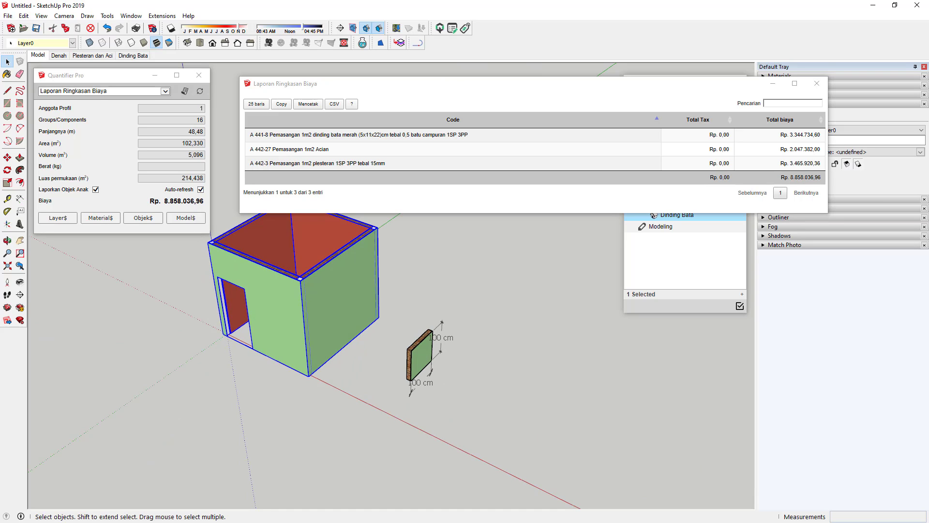
# Clear the selection and move the Laporan Ringkasan Biaya report window slightly closer to the Quantifier Pro window.
pyautogui.click(278, 387)
pyautogui.moveTo(425, 392)
pyautogui.mouseDown(button='middle')
pyautogui.moveTo(361, 261)
pyautogui.moveTo(434, 384)
pyautogui.mouseUp(button='middle')
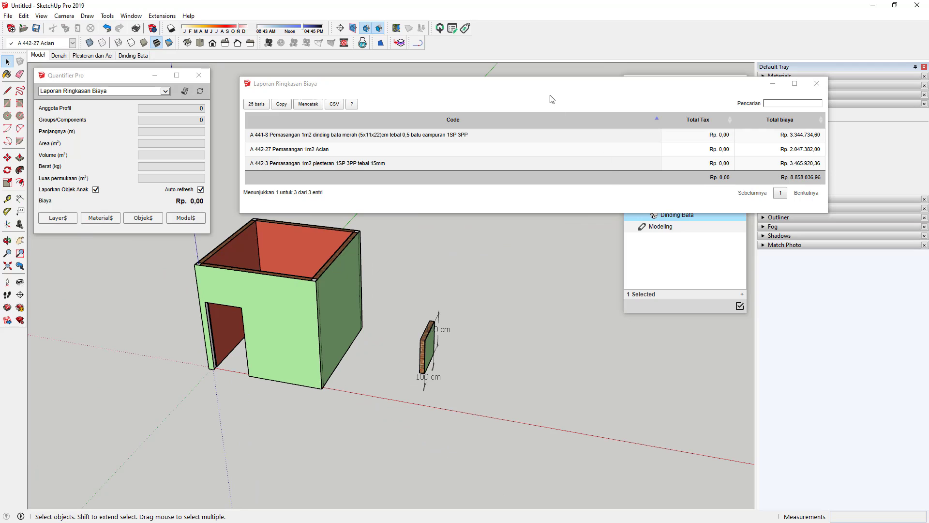
pyautogui.moveTo(552, 88); pyautogui.dragTo(528, 79)
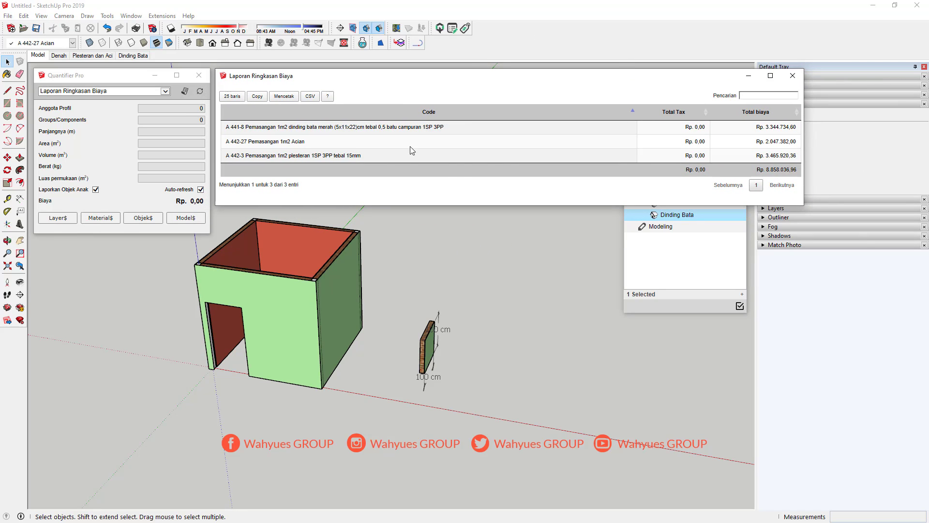
# Examine the brick core and the plaster layers along the top of the house walls, selecting the house group to check its cost.
pyautogui.moveTo(290, 269); pyautogui.dragTo(402, 286, button='middle')
pyautogui.scroll(3, 182, 312)
pyautogui.scroll(4, 182, 312)
pyautogui.moveTo(249, 315); pyautogui.dragTo(290, 359, button='middle')
pyautogui.scroll(-5, 313, 288)
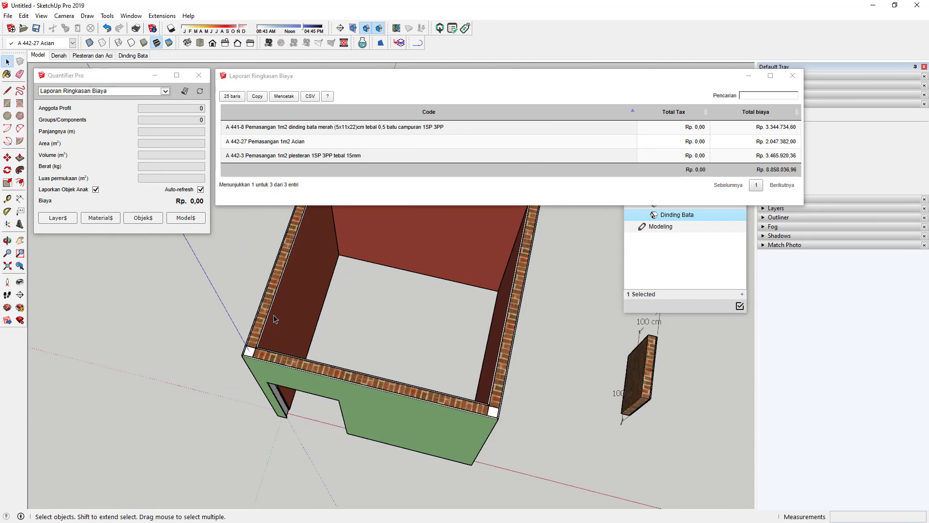
pyautogui.scroll(5, 269, 364)
pyautogui.scroll(4, 313, 336)
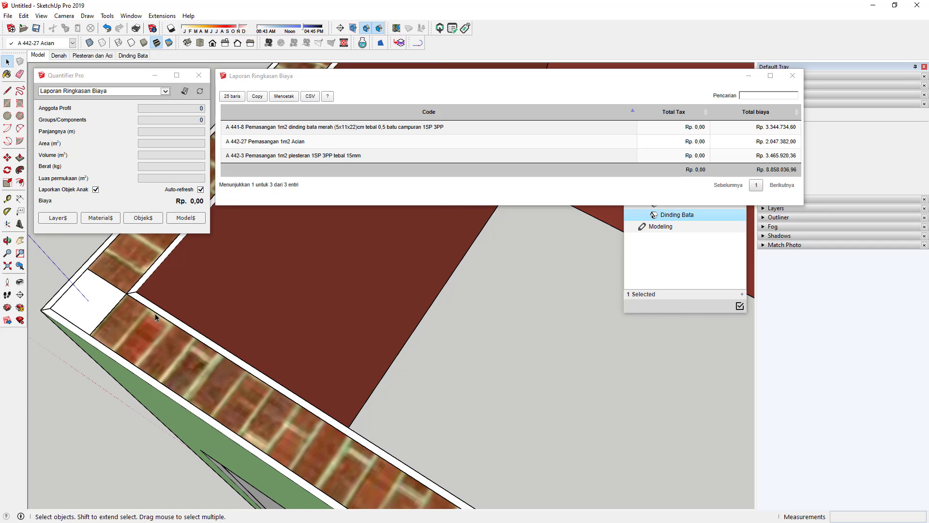
pyautogui.click(155, 312)
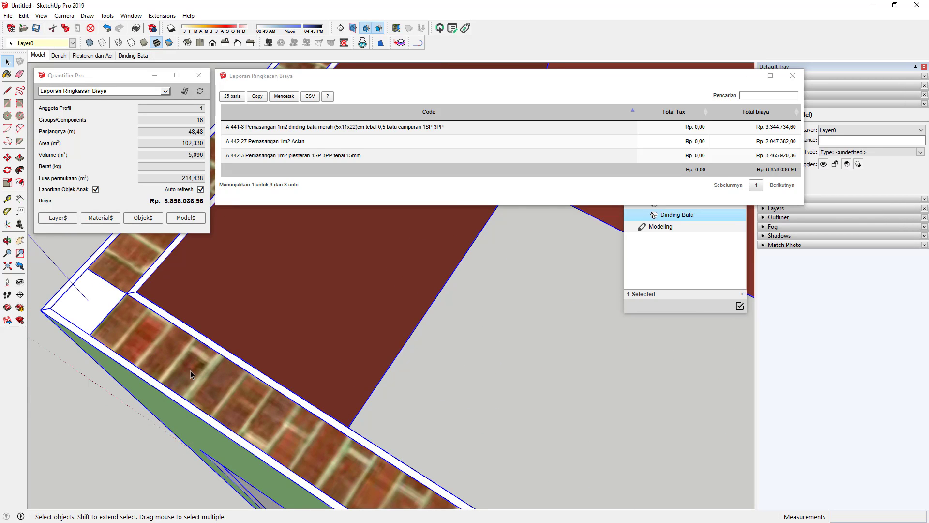
pyautogui.scroll(-5, 291, 350)
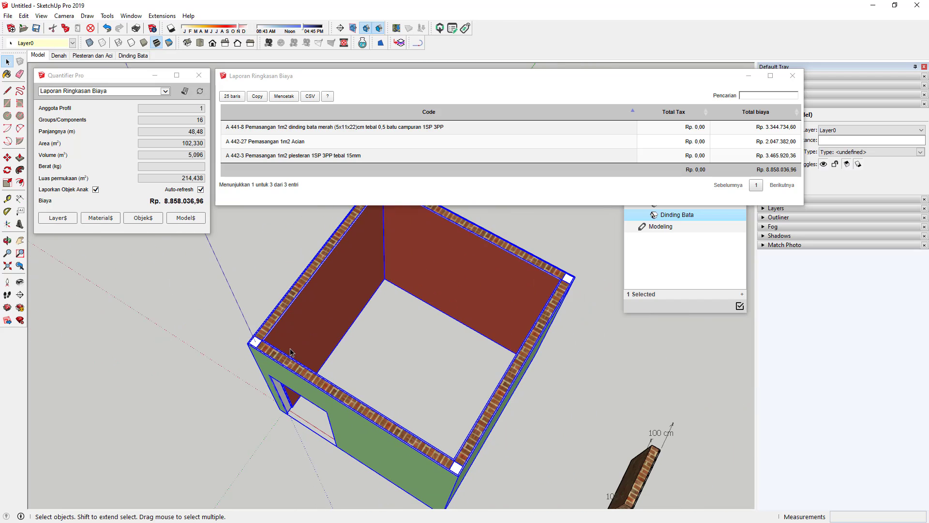
pyautogui.moveTo(305, 350); pyautogui.dragTo(438, 278, button='middle')
pyautogui.scroll(-3, 311, 367)
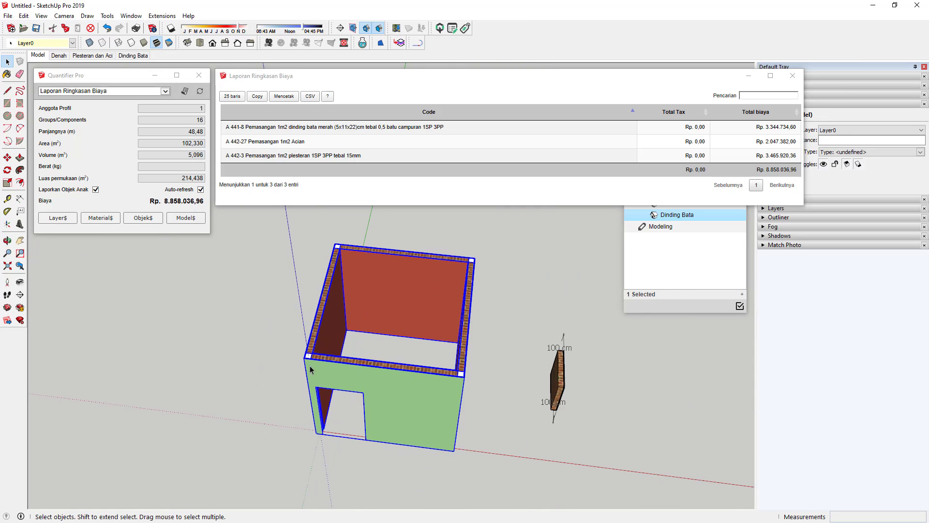
pyautogui.scroll(6, 296, 389)
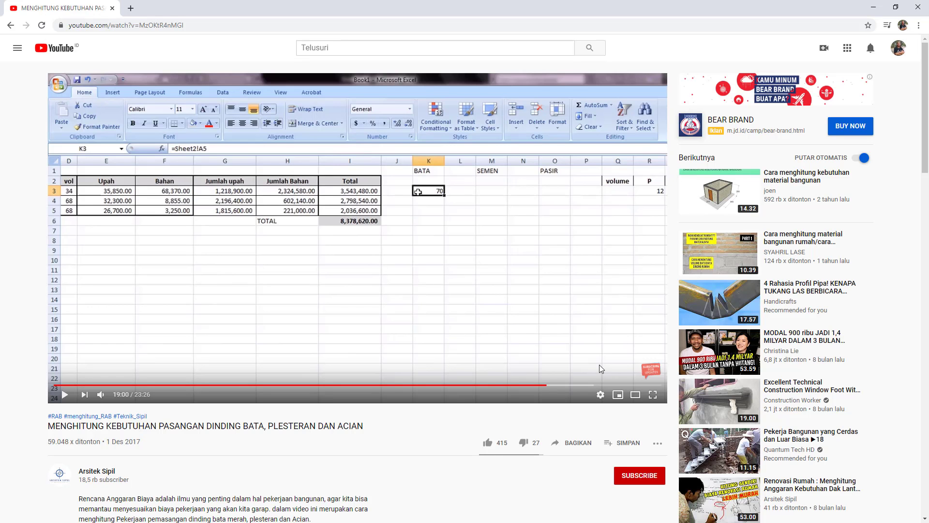
# Skip the YouTube video ahead to about 22:01 at the material analyses, then switch back to SketchUp and clear the selection.
pyautogui.click(599, 365)
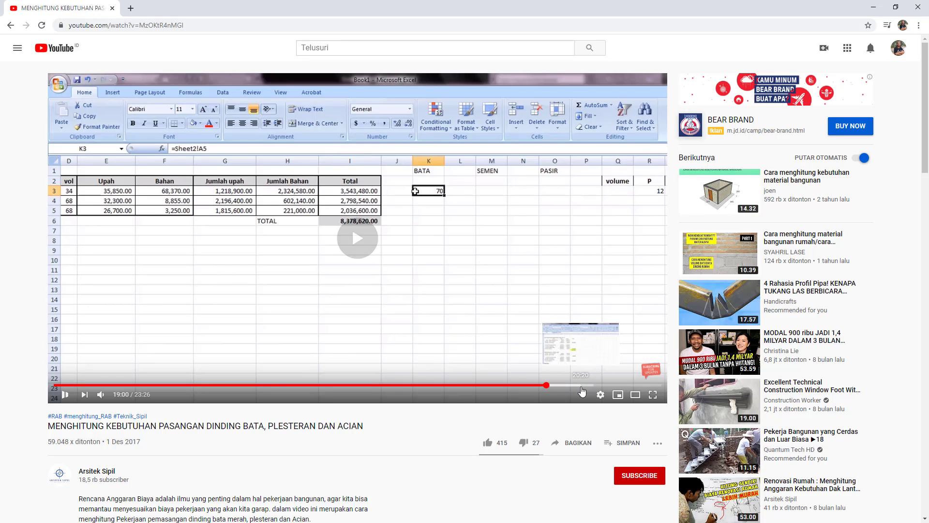
pyautogui.click(591, 385)
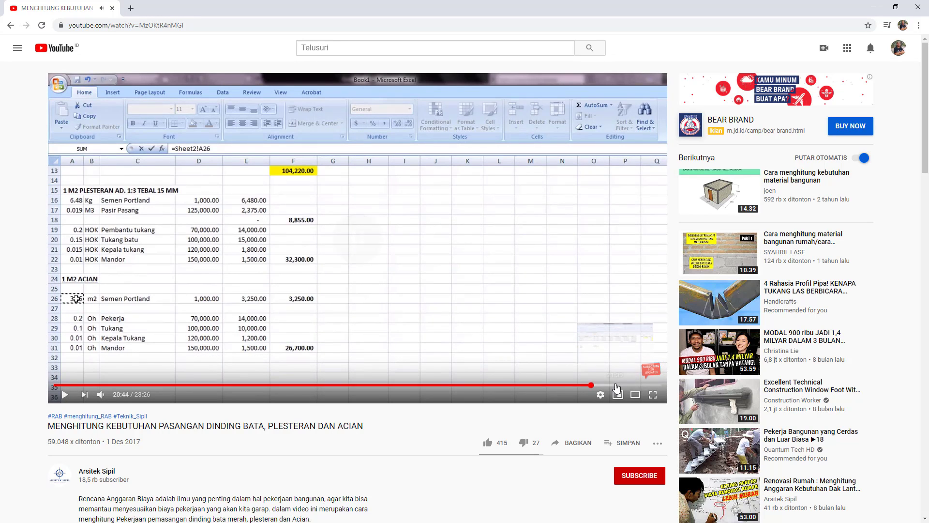
pyautogui.click(625, 386)
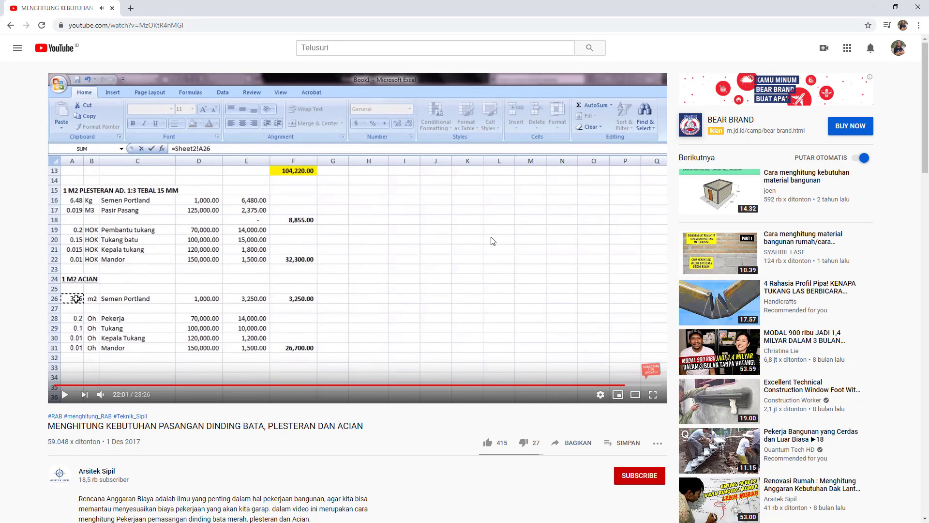
pyautogui.click(475, 226)
pyautogui.click(383, 267)
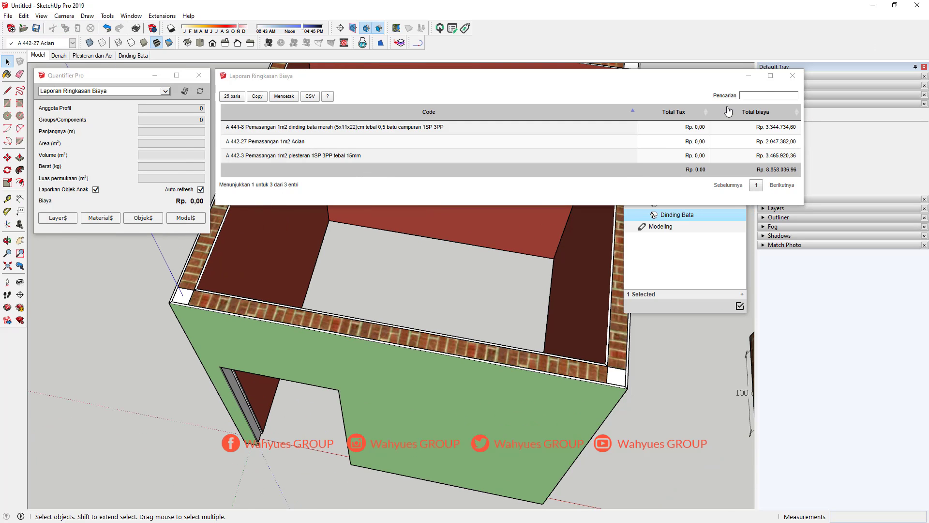
# Close the summary cost report, select the whole house group and generate its Laporan Detail Biaya report in Quantifier Pro.
pyautogui.click(793, 76)
pyautogui.click(278, 306)
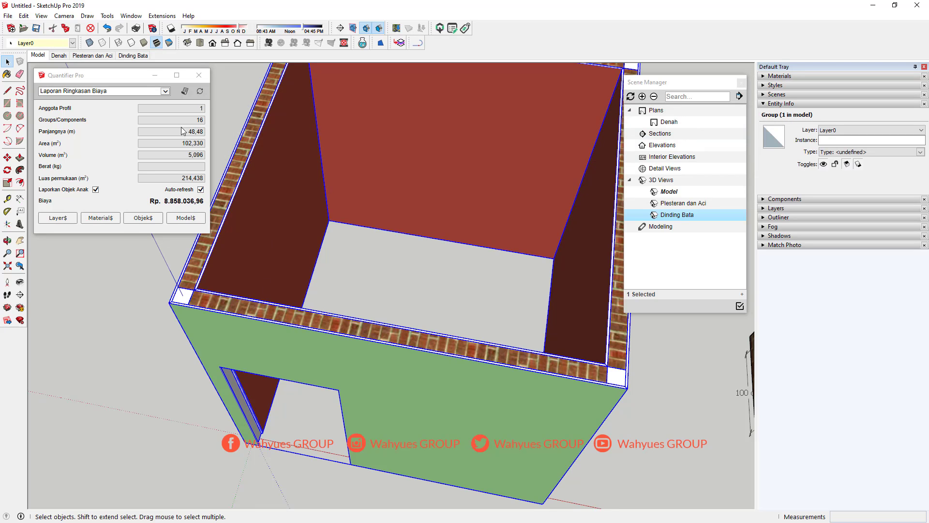
pyautogui.click(149, 92)
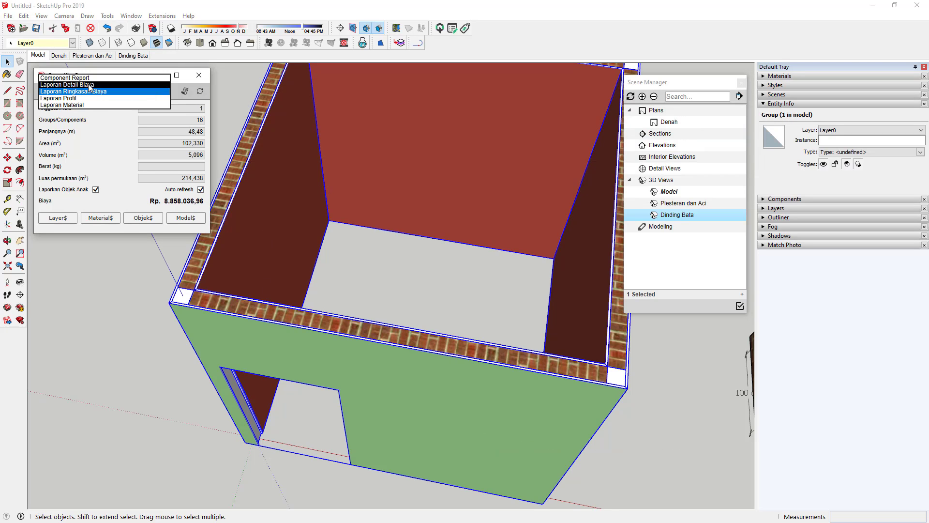
pyautogui.click(89, 84)
pyautogui.click(185, 91)
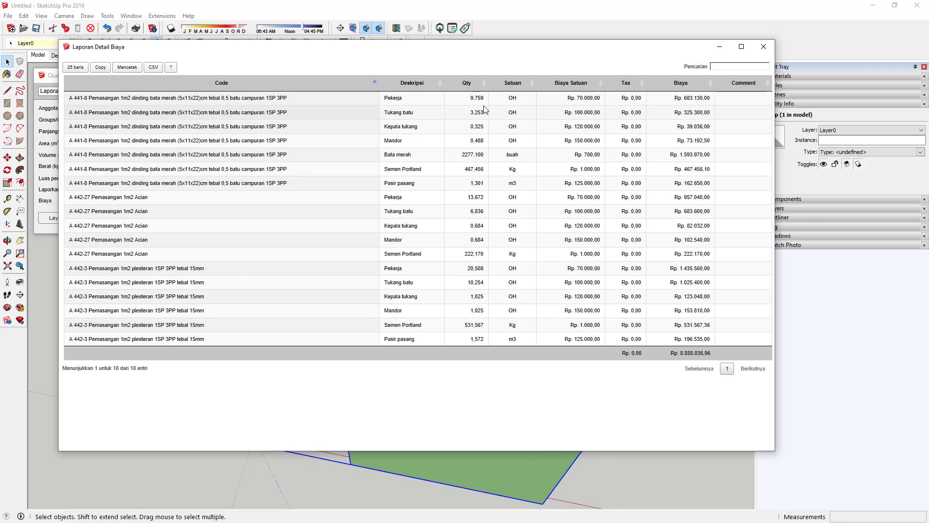
# Highlight the Bata merah quantity of the half-brick wall item in the detailed cost report.
pyautogui.moveTo(454, 154); pyautogui.dragTo(527, 163)
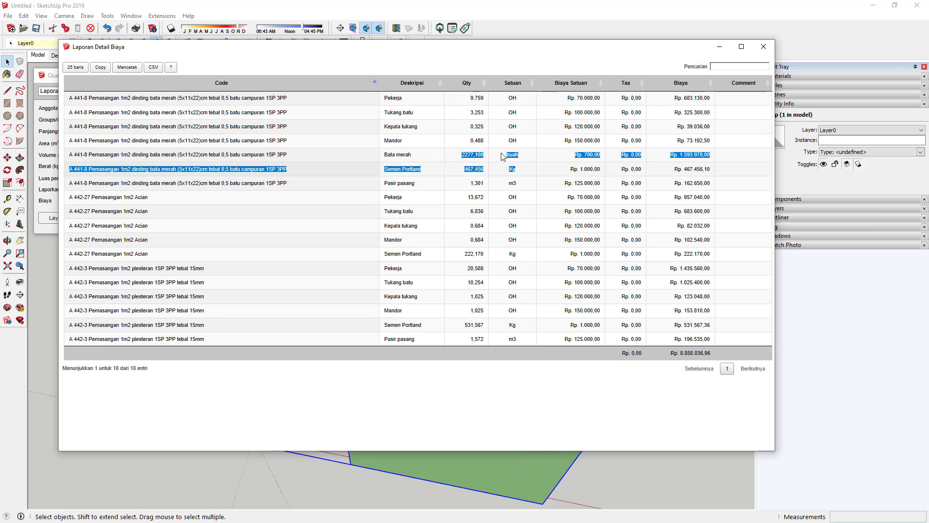
pyautogui.click(467, 153)
pyautogui.moveTo(457, 153); pyautogui.dragTo(487, 159)
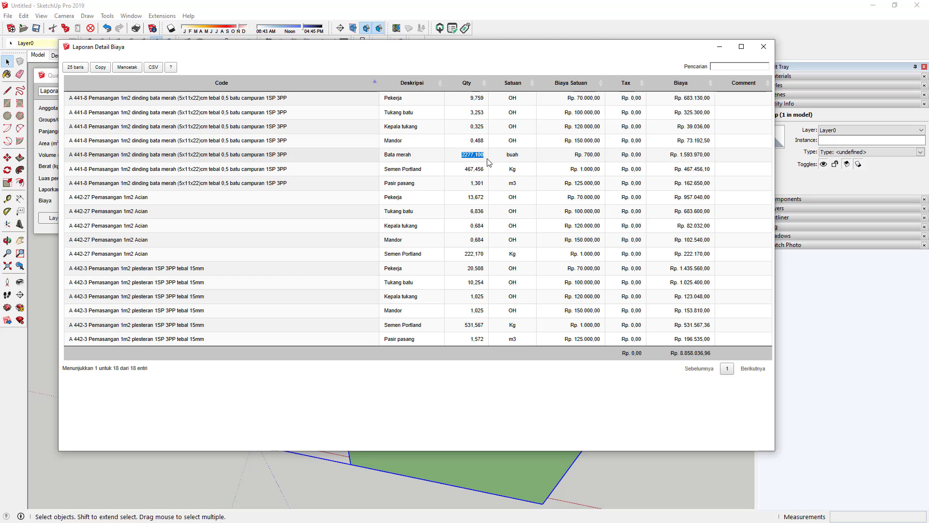
# Filter the detailed cost report by "semen" and copy the filtered rows.
pyautogui.click(728, 67)
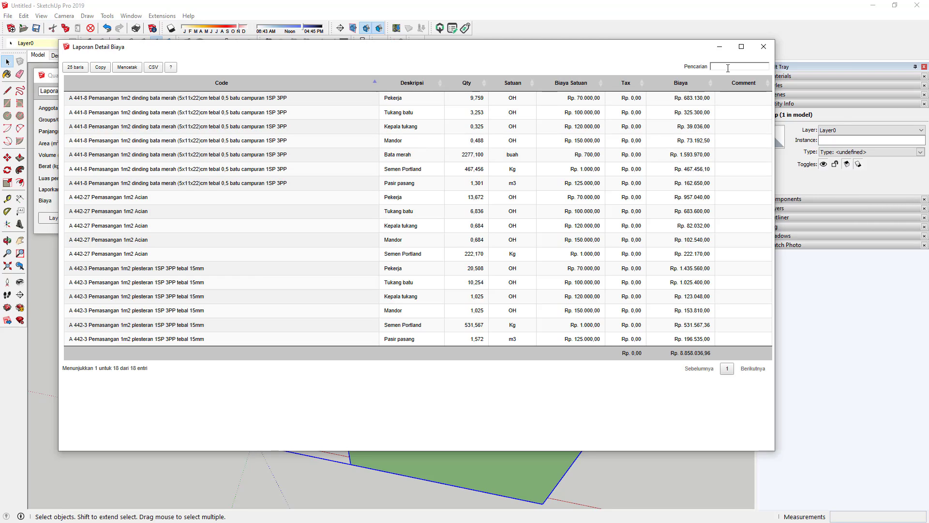
pyautogui.write('semen')
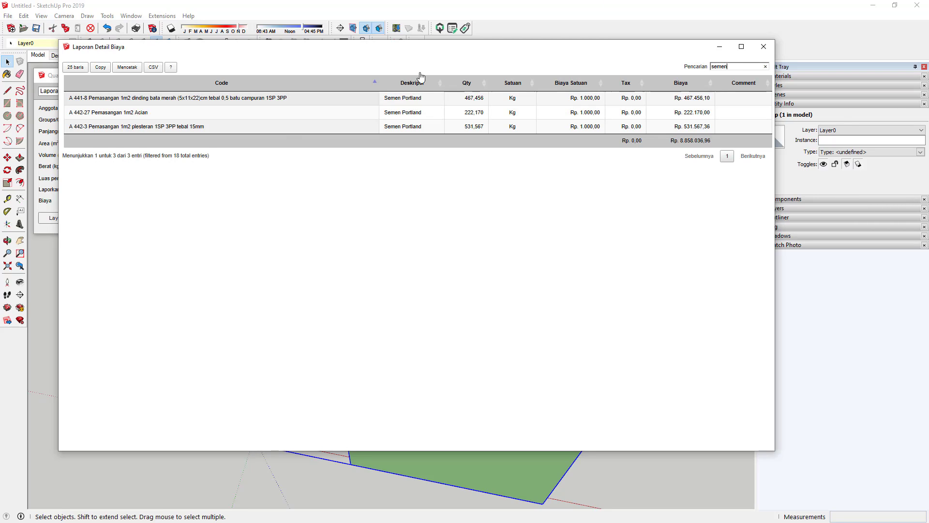
pyautogui.click(107, 70)
# Replace the report's search term with "peker" to read the worker costs, then close the report.
pyautogui.doubleClick(745, 66)
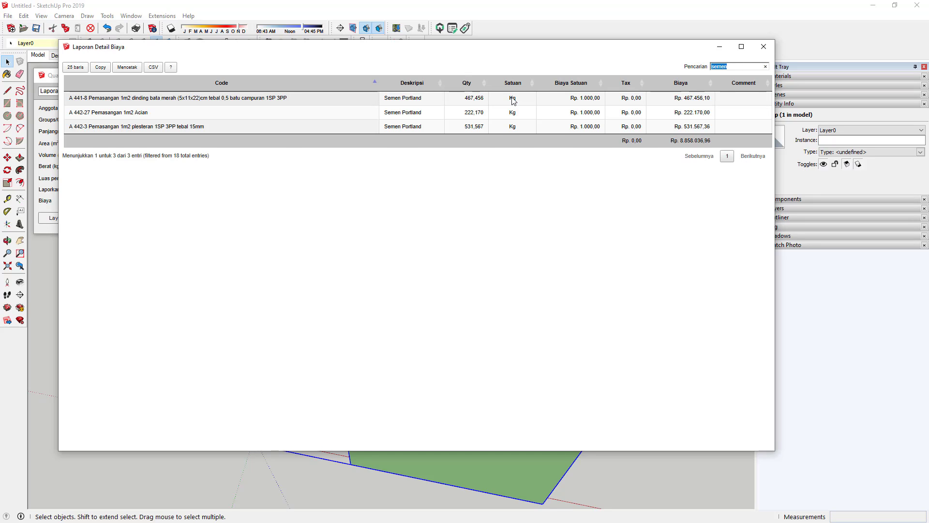
pyautogui.press('BackSpace')
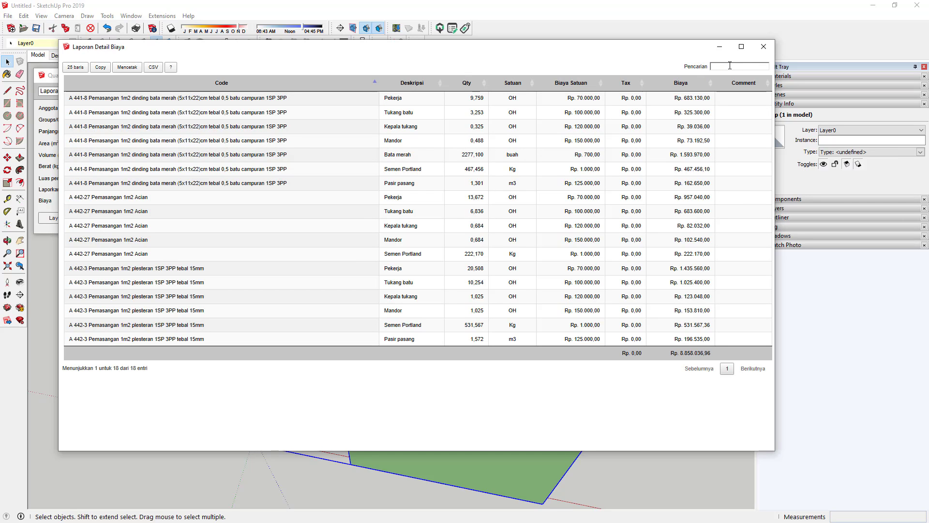
pyautogui.write('peker')
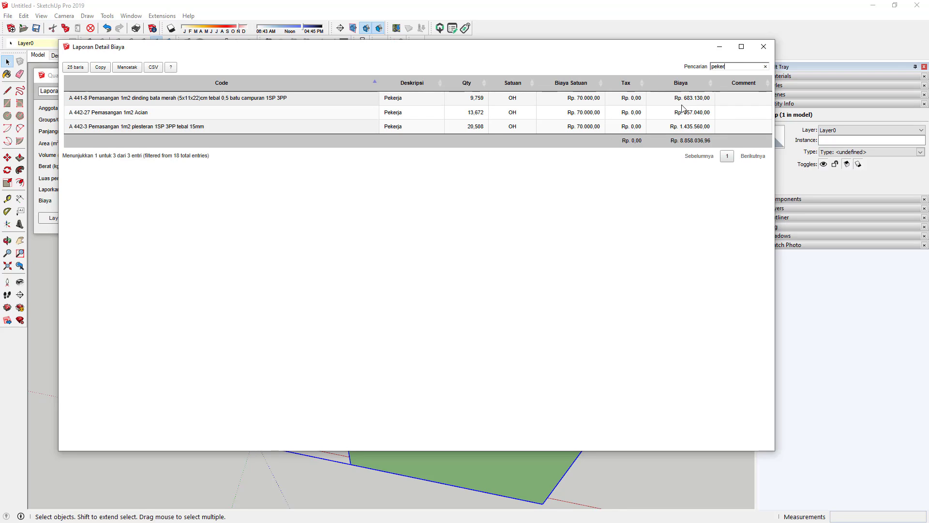
pyautogui.moveTo(728, 66); pyautogui.dragTo(580, 58)
pyautogui.click(767, 50)
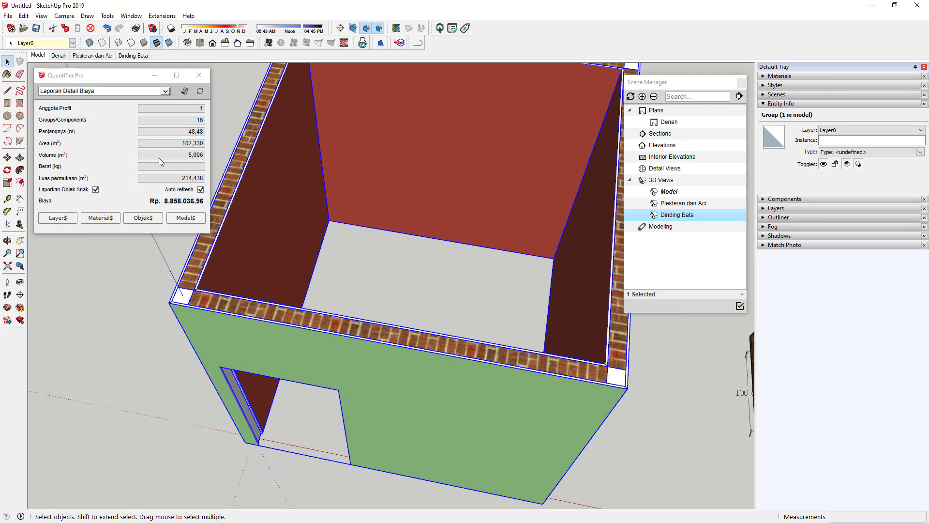
# Keep Laporan Detail Biaya as the report type, reopen the unfiltered report to review all its items, and close it.
pyautogui.click(151, 92)
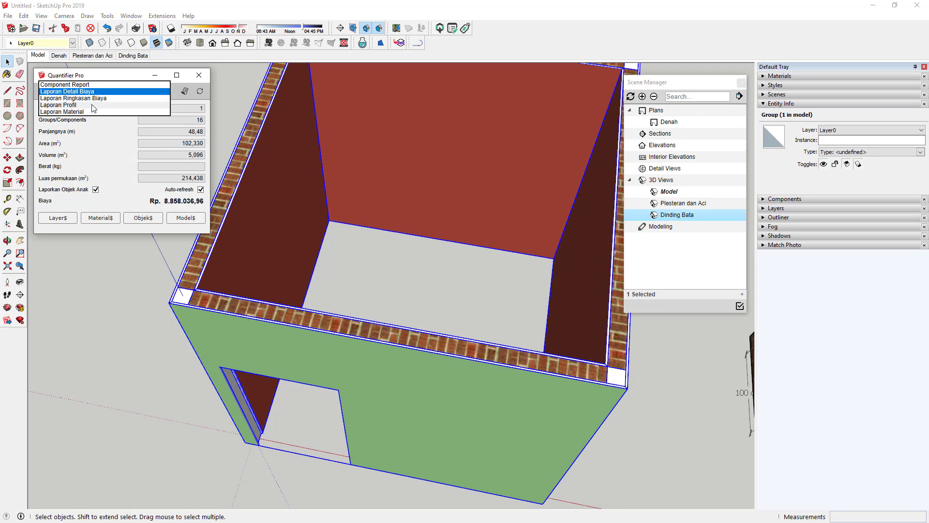
pyautogui.click(109, 92)
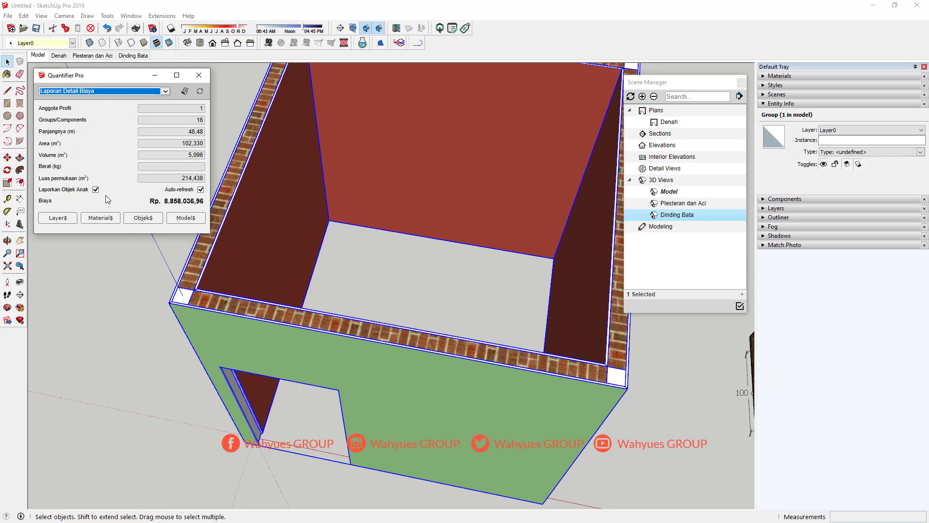
pyautogui.click(186, 92)
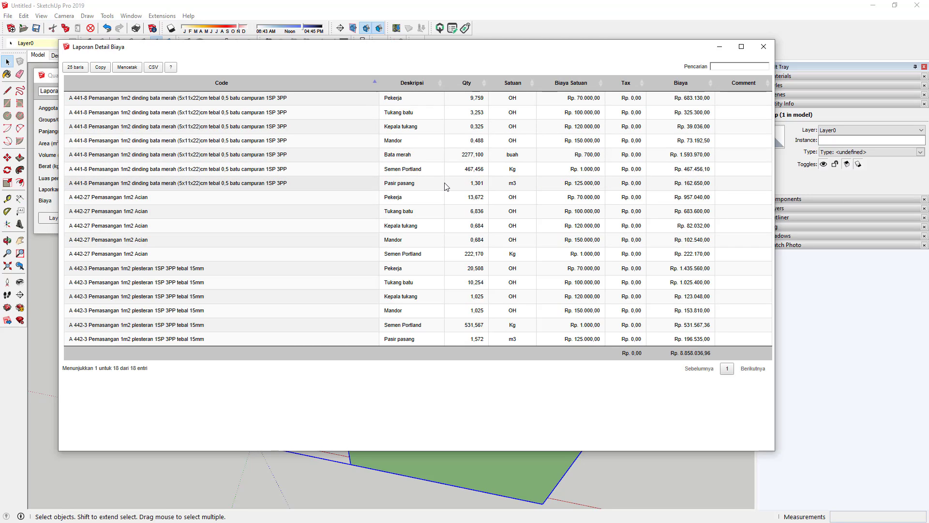
pyautogui.click(763, 46)
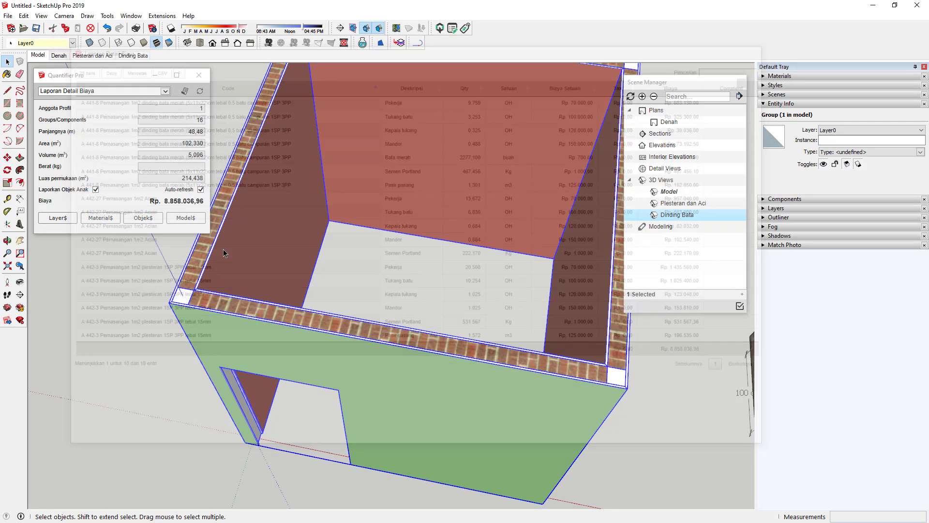
# Examine the selected house model from several sides, including its door opening, outer walls and wall tops.
pyautogui.scroll(-5, 233, 285)
pyautogui.moveTo(305, 295); pyautogui.dragTo(387, 239, button='middle')
pyautogui.scroll(-3, 547, 254)
pyautogui.moveTo(321, 270); pyautogui.dragTo(295, 235, button='middle')
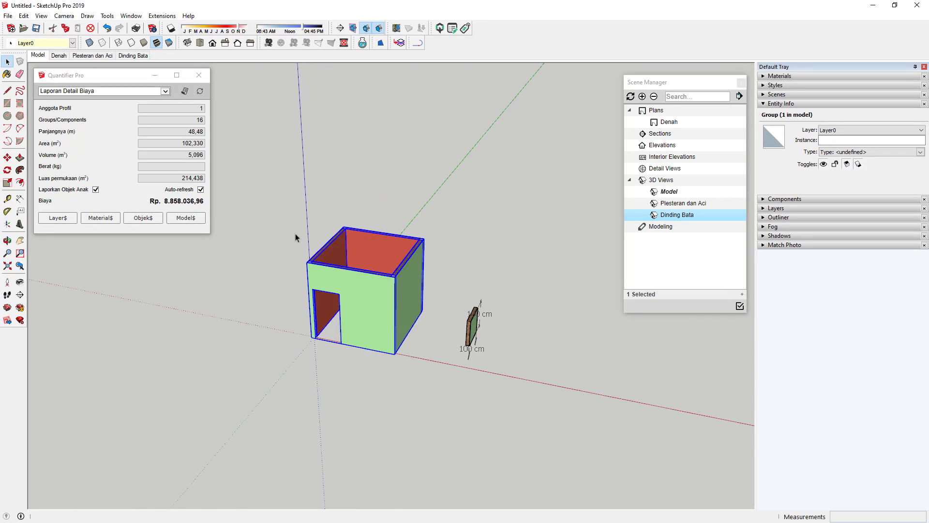
pyautogui.scroll(5, 380, 282)
pyautogui.moveTo(380, 283); pyautogui.dragTo(310, 255, button='middle')
pyautogui.scroll(-3, 494, 252)
pyautogui.moveTo(369, 252); pyautogui.dragTo(288, 229, button='middle')
pyautogui.scroll(3, 444, 292)
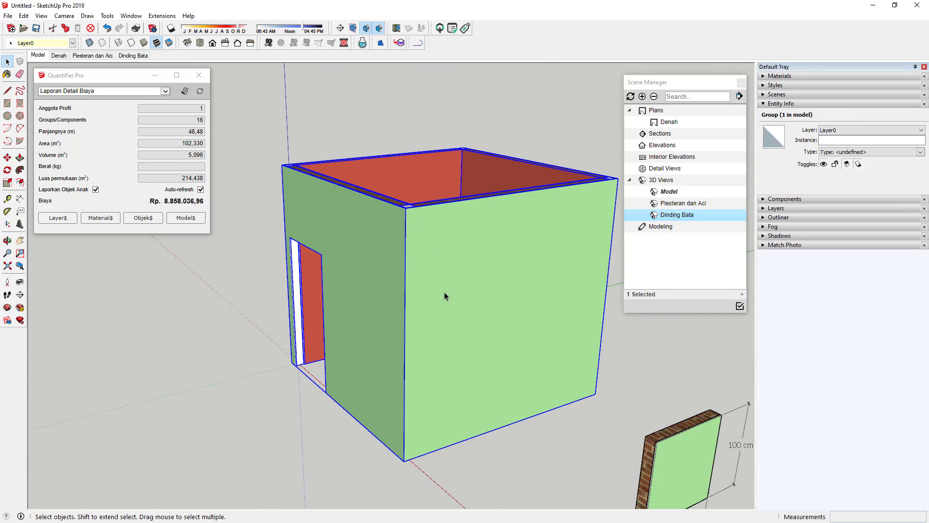
pyautogui.scroll(-2, 444, 295)
pyautogui.moveTo(417, 309); pyautogui.dragTo(340, 270, button='middle')
pyautogui.scroll(5, 329, 272)
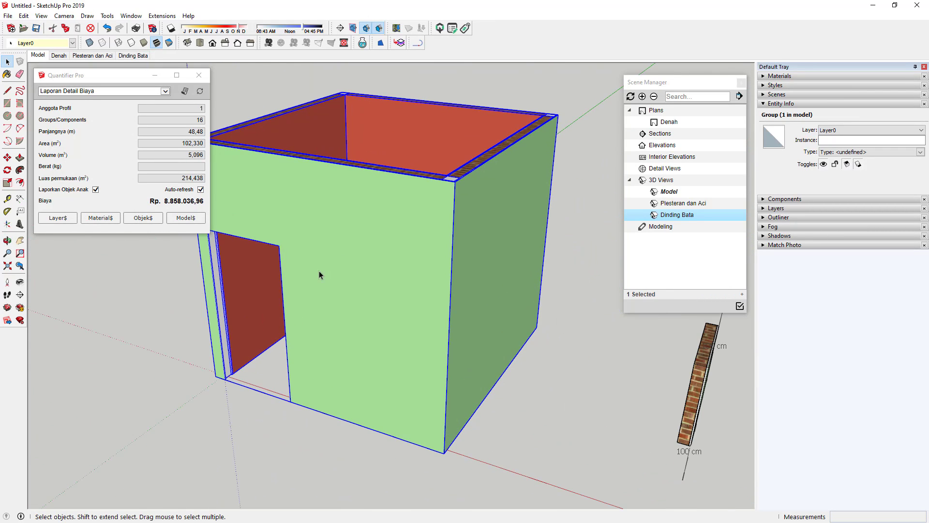